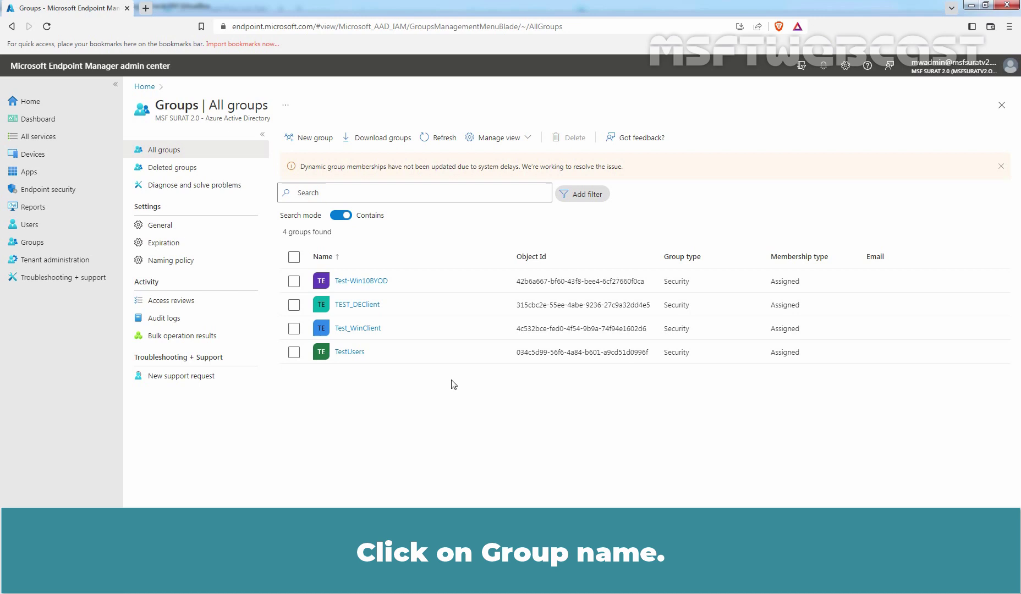
# Step: Show the Test_WinClient group's members, listing the single device LABWIN10-CLI01
pyautogui.click(352, 329)
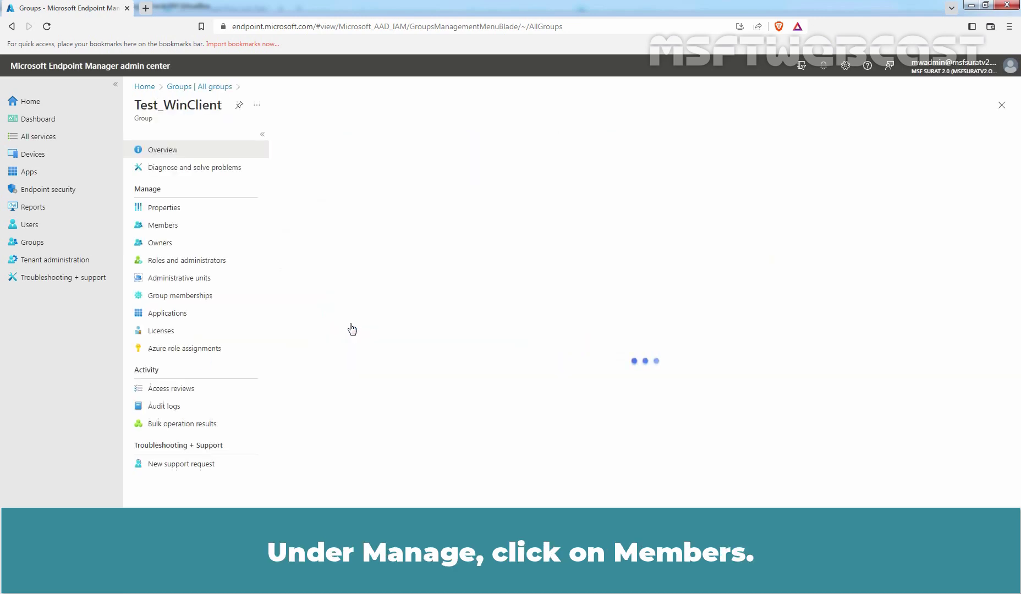
pyautogui.click(170, 226)
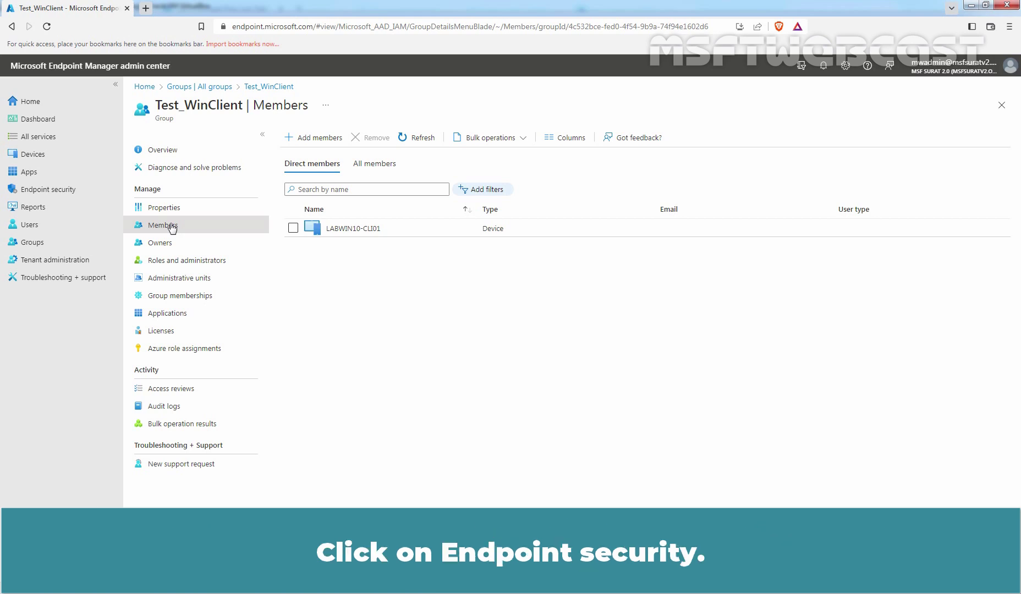
# Step: Go to Endpoint security's Firewall page, listing the one existing Windows 10 firewall policy
pyautogui.click(57, 196)
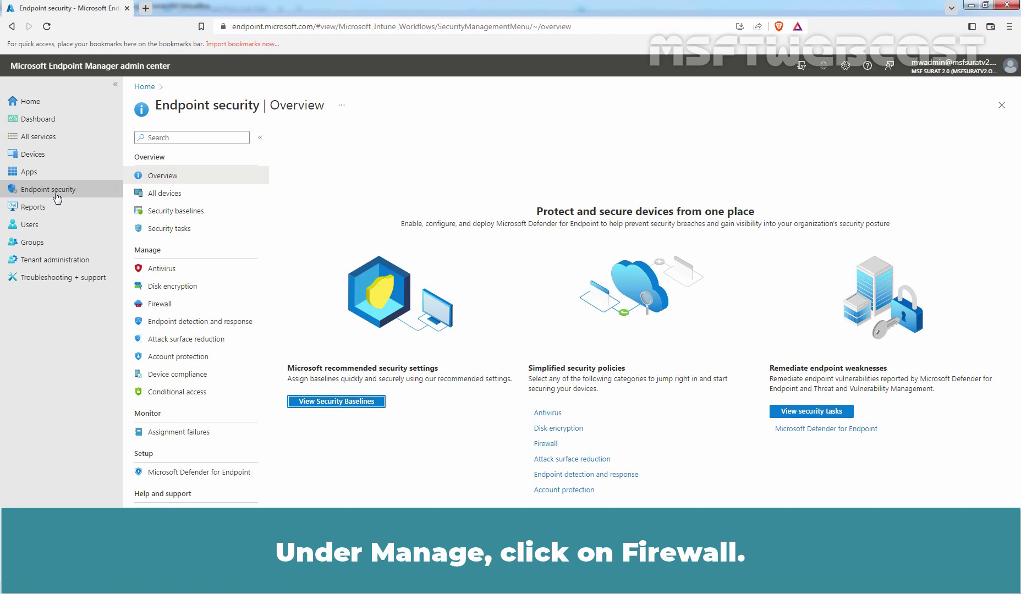
pyautogui.click(182, 305)
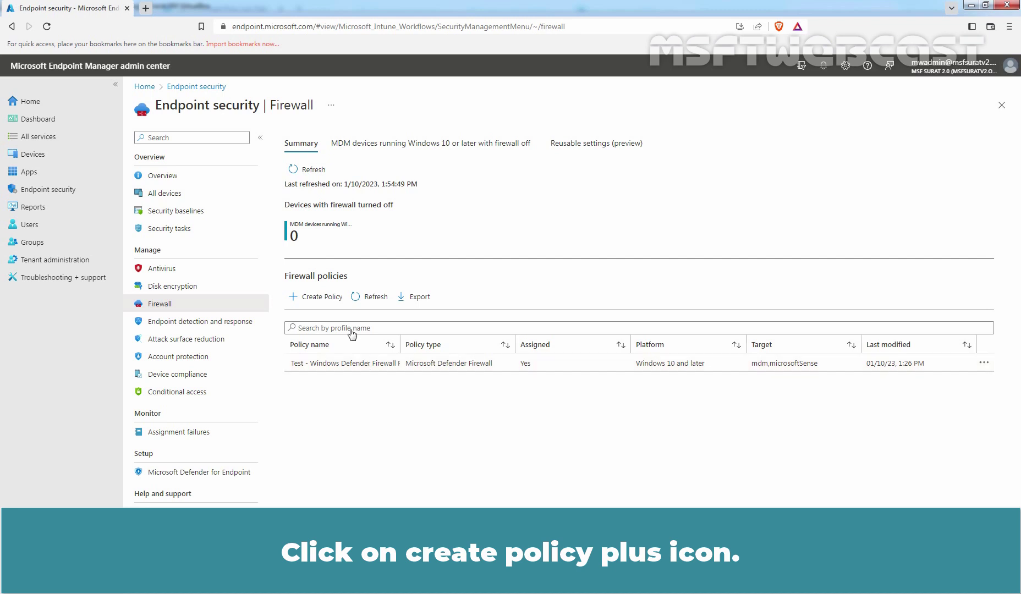
# Step: Create a policy for Windows 10, Windows 11, and Windows Server using the Microsoft Defender Firewall Rules profile
pyautogui.click(317, 299)
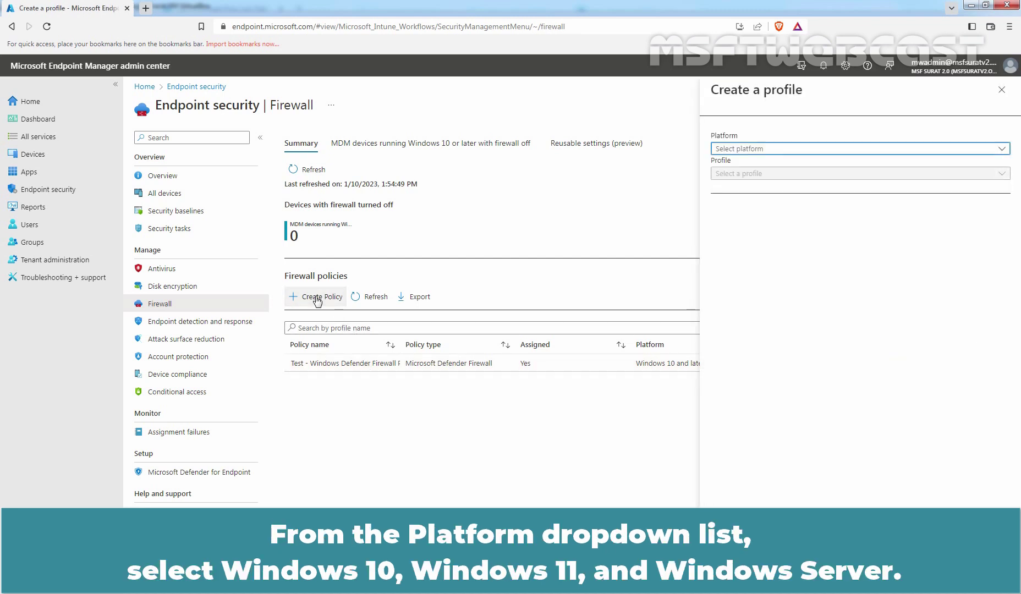
pyautogui.click(720, 148)
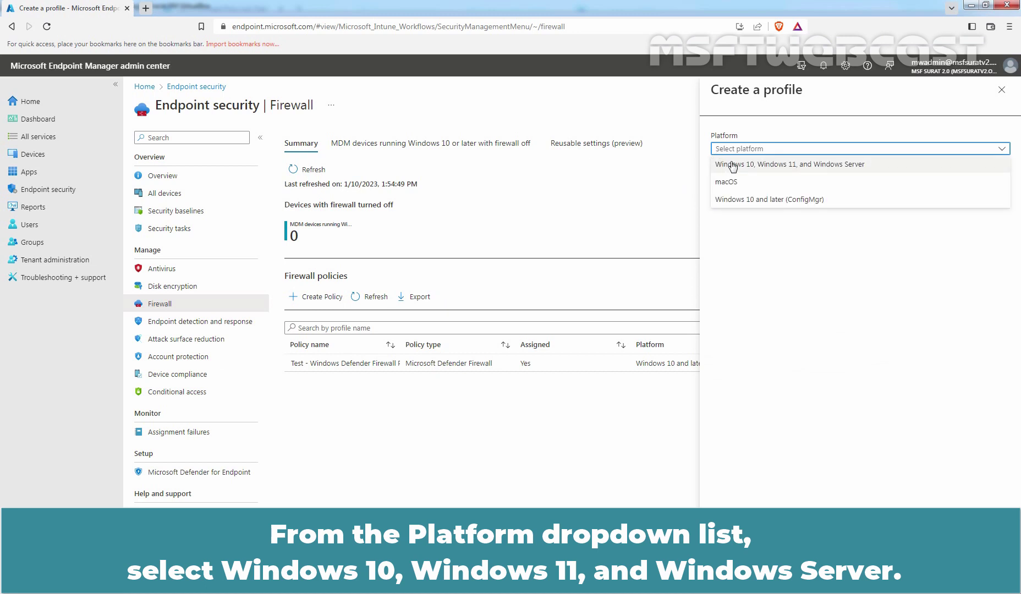
pyautogui.click(790, 164)
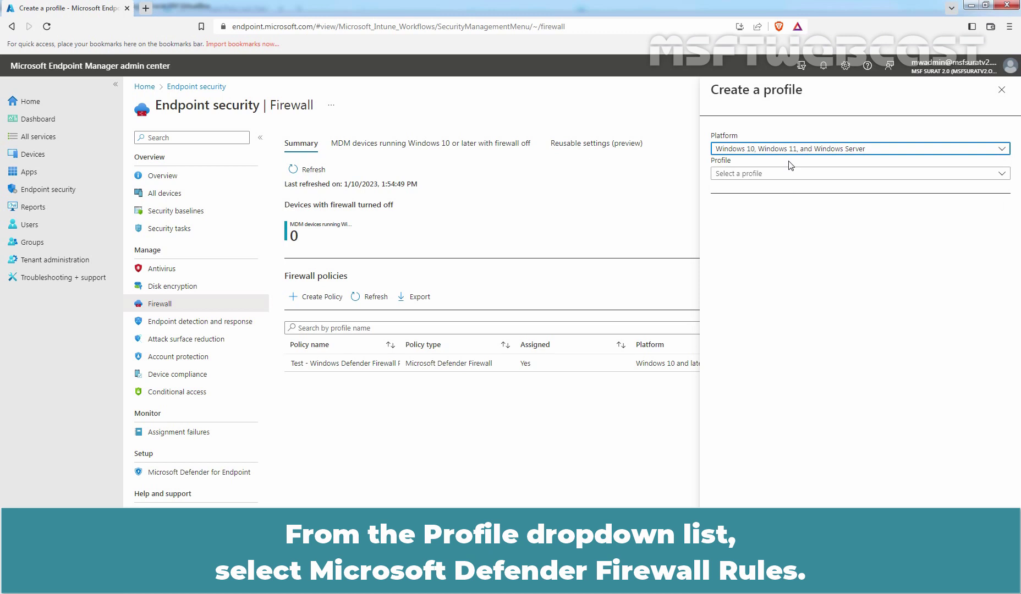
pyautogui.click(747, 174)
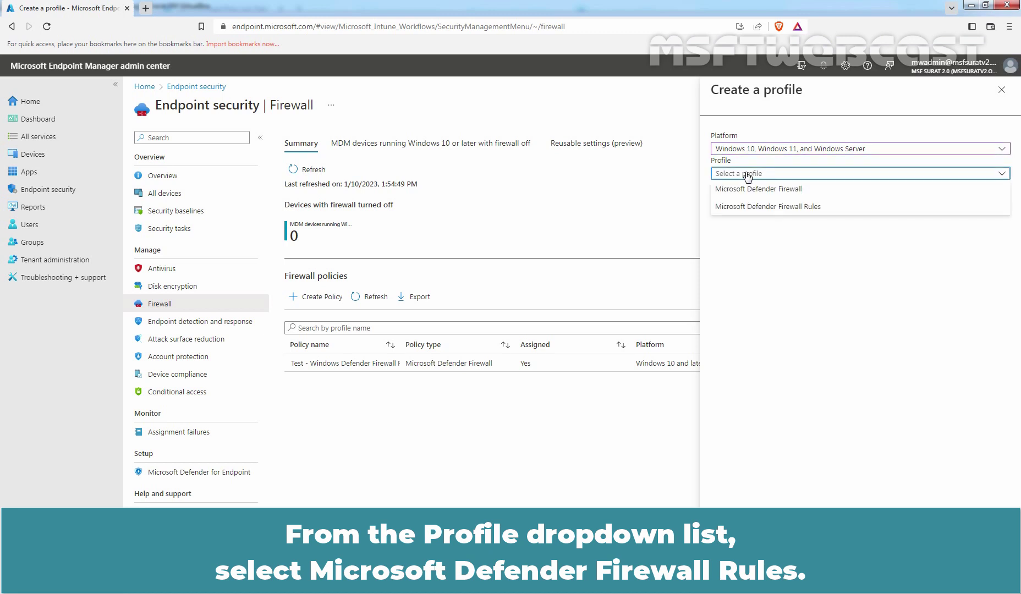
pyautogui.click(752, 206)
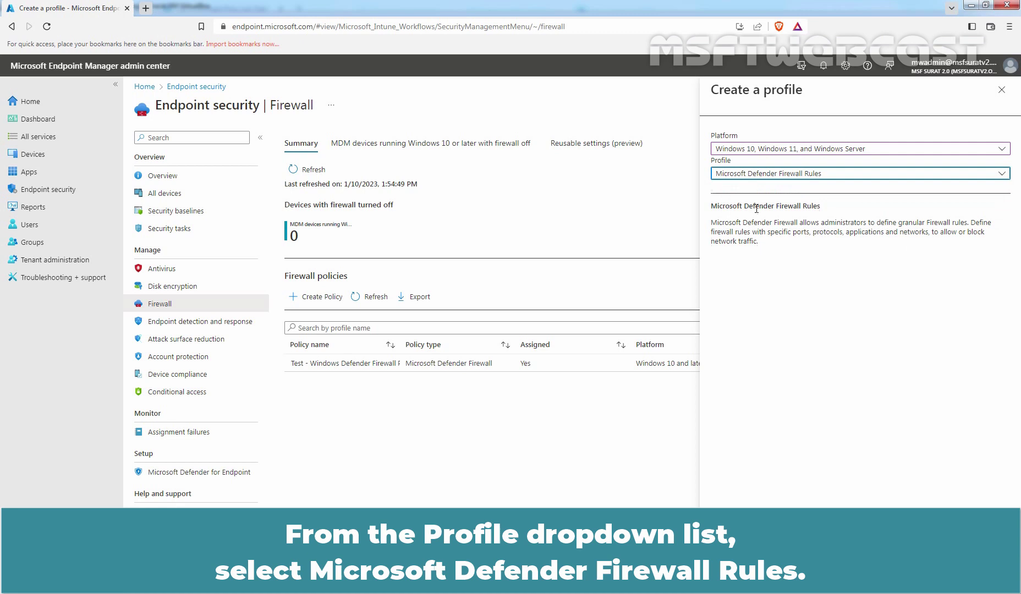
pyautogui.click(733, 578)
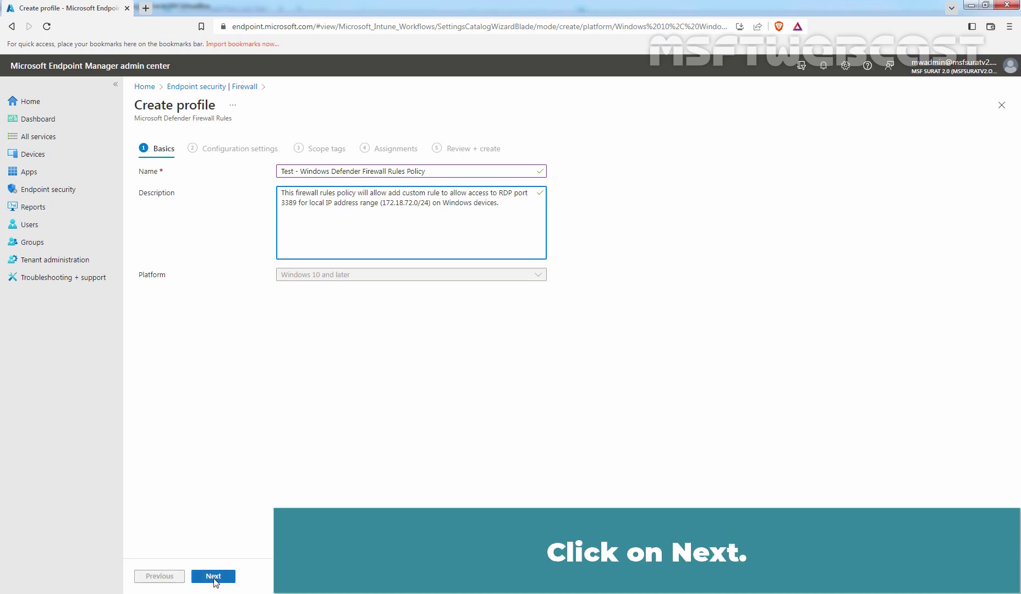
# Step: Finish Basics and advance to Configuration settings showing the default Allow rule
pyautogui.click(213, 576)
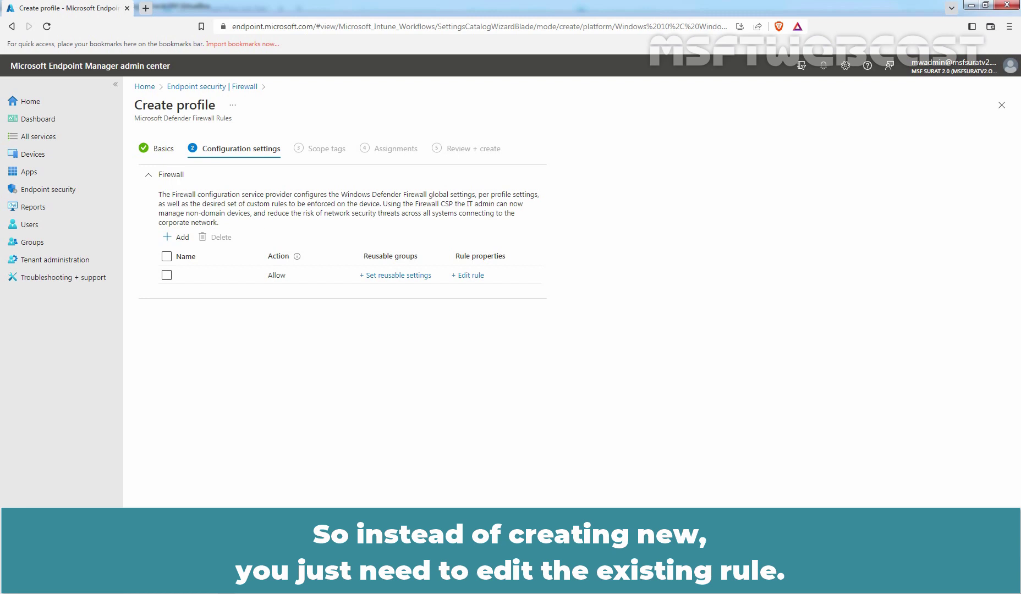
# Step: Edit the default rule, set it to Enabled, and name it 'Allow Access to RDP (TCP-3389) to Local Subnet'
pyautogui.click(468, 276)
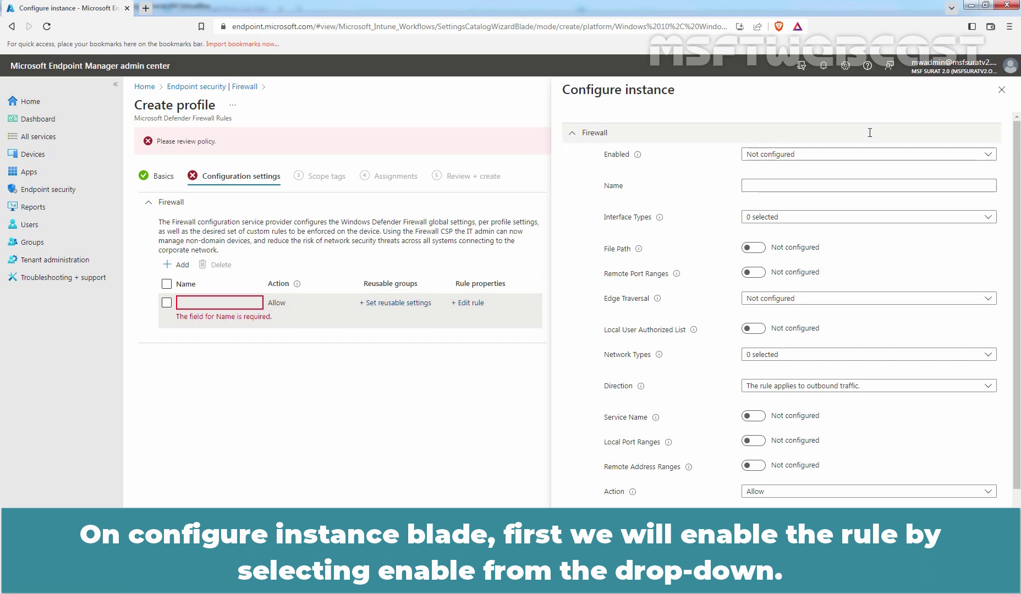
pyautogui.click(788, 156)
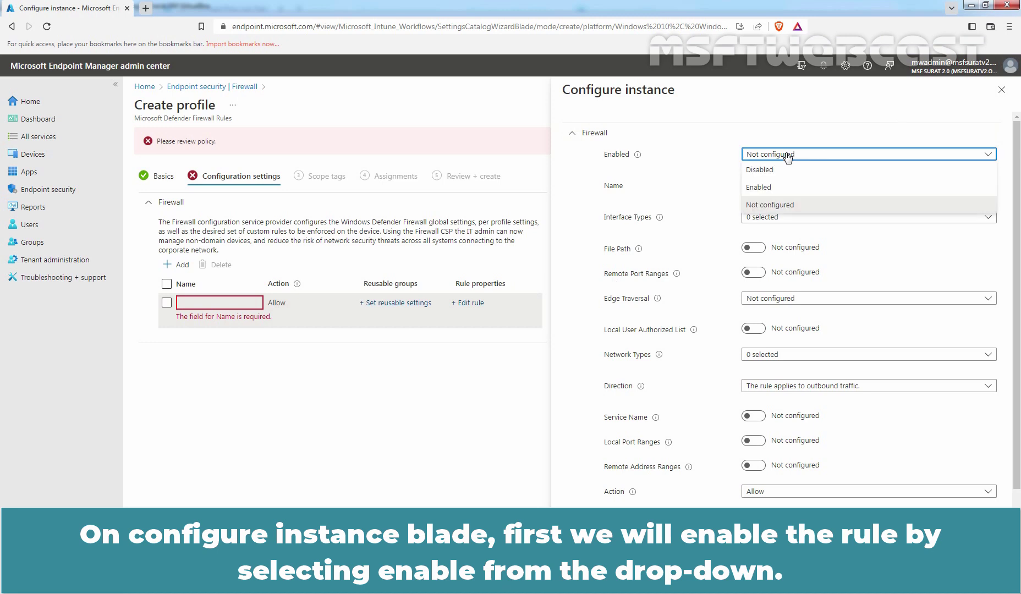
pyautogui.click(760, 186)
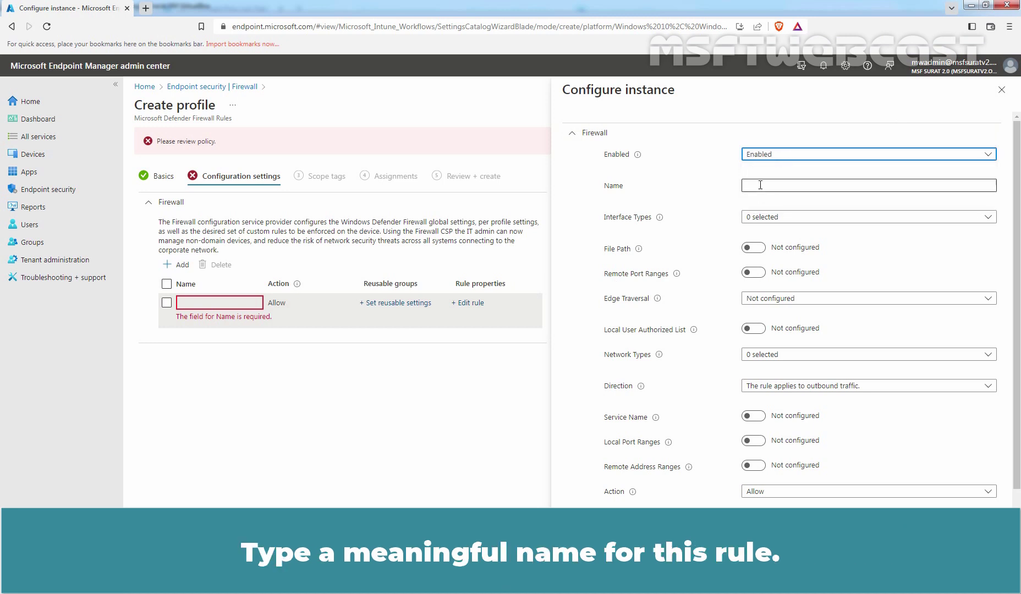
pyautogui.click(760, 184)
pyautogui.write('Allow Access to RDP (TCP-3389) to Local Subnet')
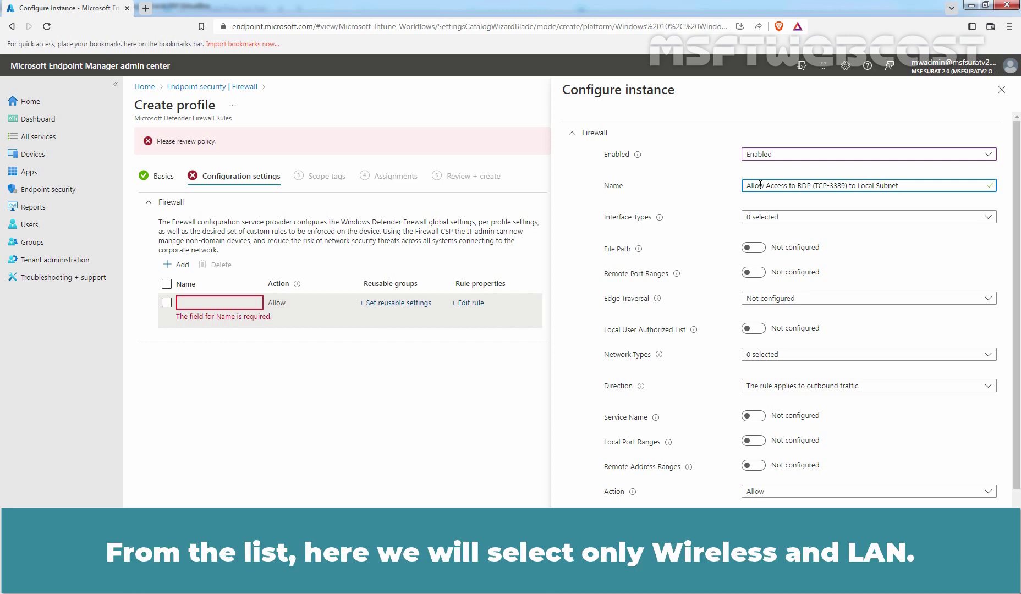
# Step: Limit the rule's interface types to Wireless and Lan
pyautogui.click(764, 220)
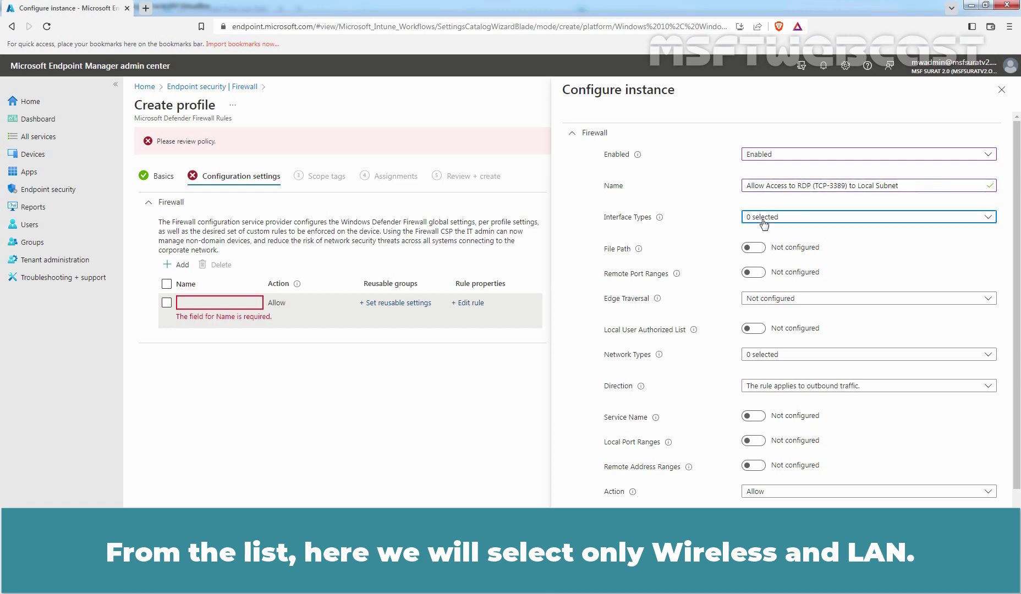
pyautogui.click(752, 250)
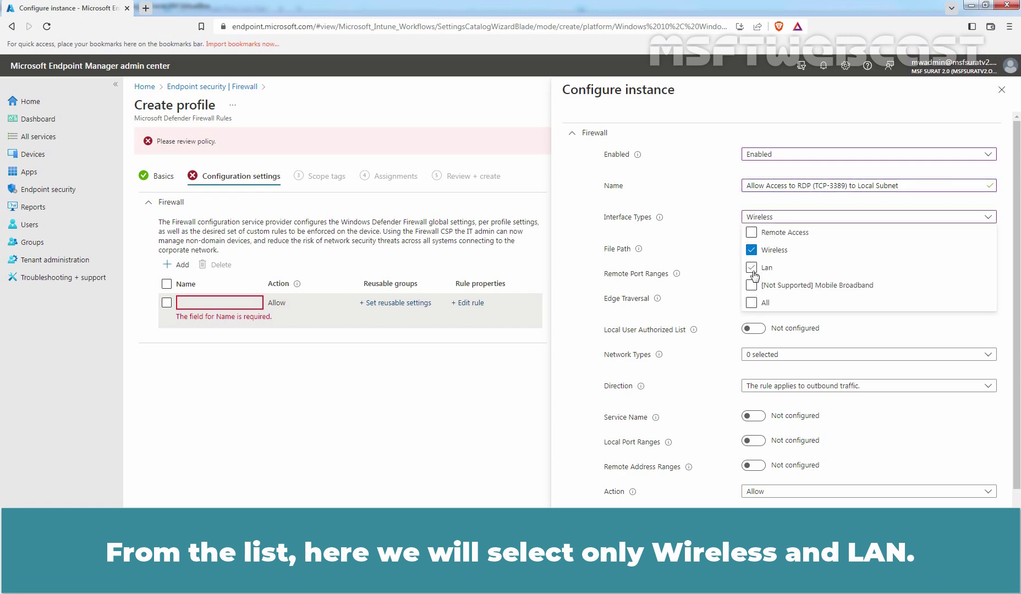
pyautogui.click(752, 269)
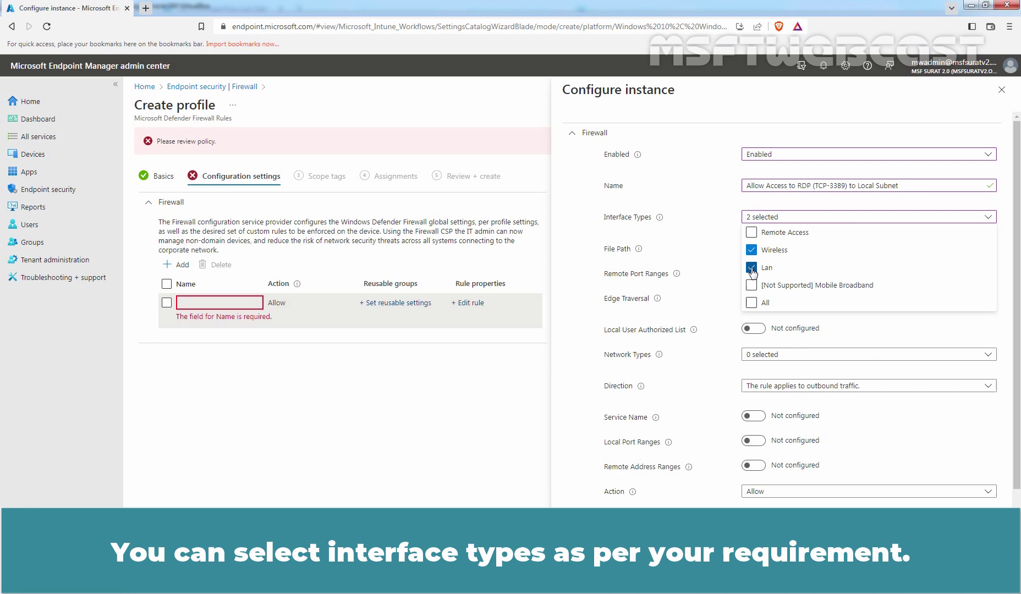
pyautogui.click(700, 234)
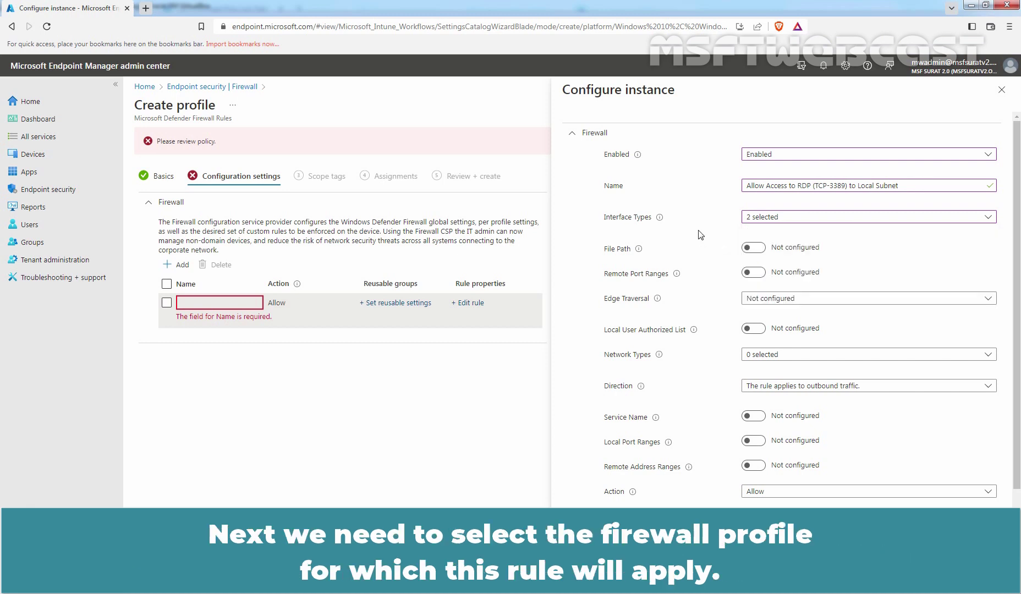
# Step: Set the rule's network types to FW_PROFILE_TYPE_ALL and its direction to inbound traffic
pyautogui.scroll(-1, 700, 235)
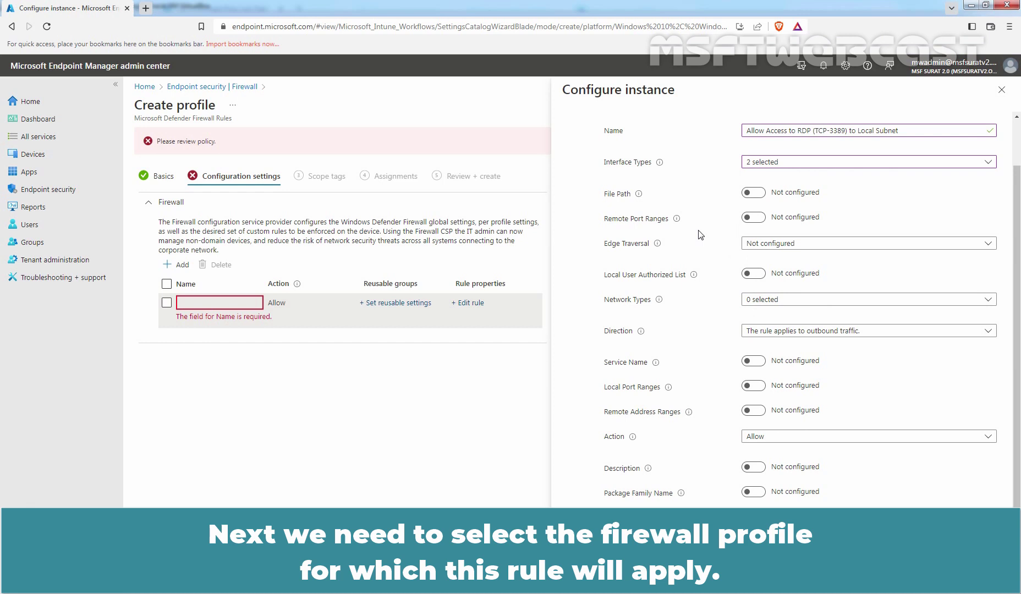
pyautogui.click(764, 302)
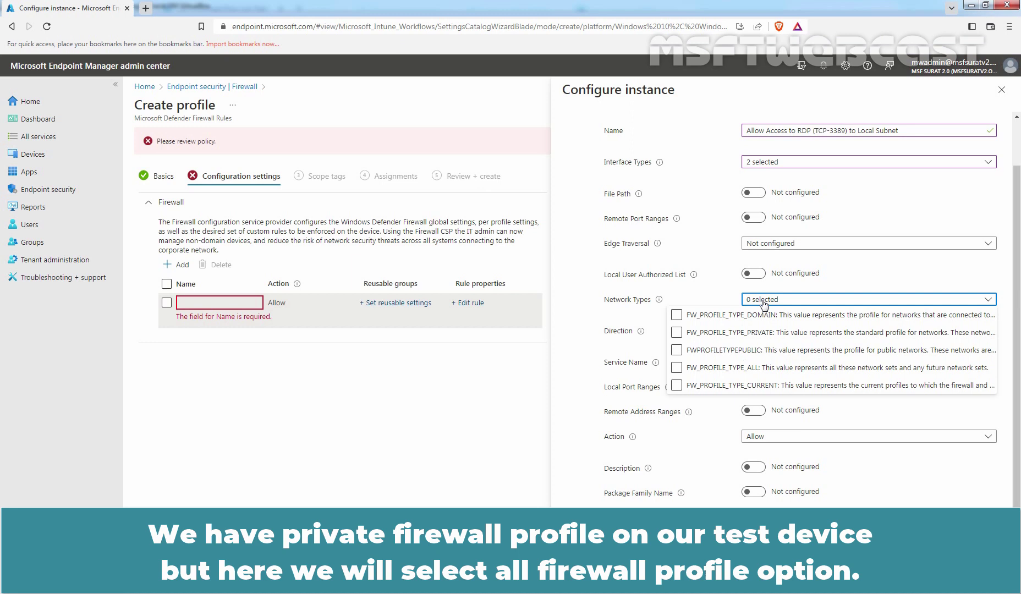
pyautogui.click(676, 367)
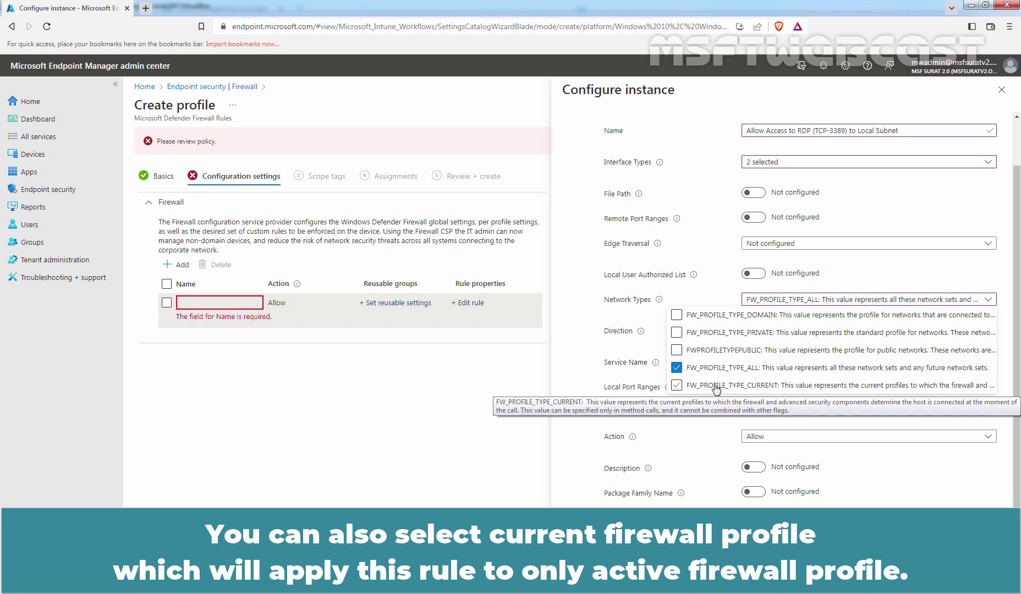
pyautogui.click(578, 335)
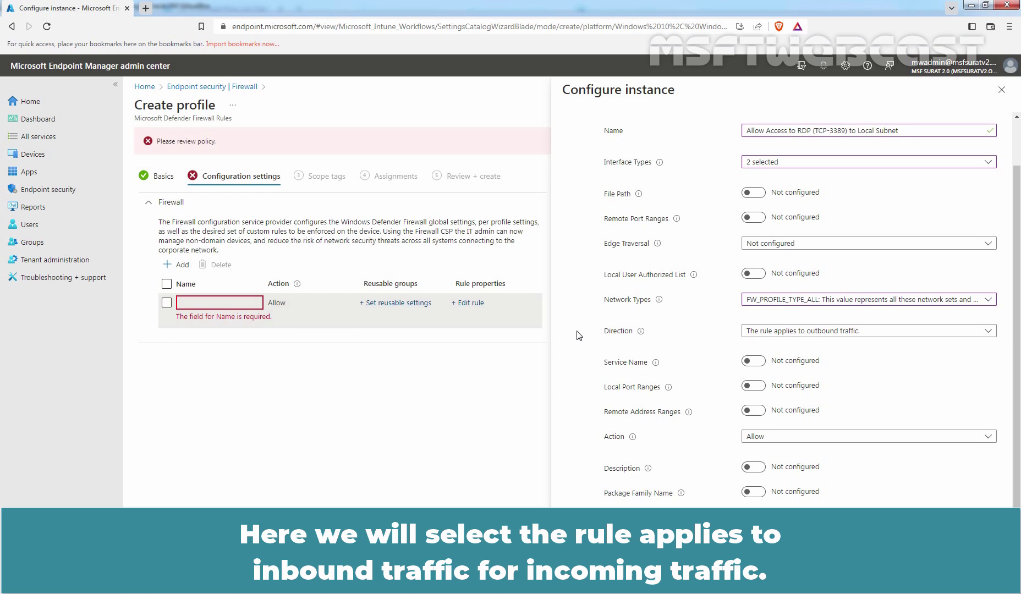
pyautogui.click(789, 337)
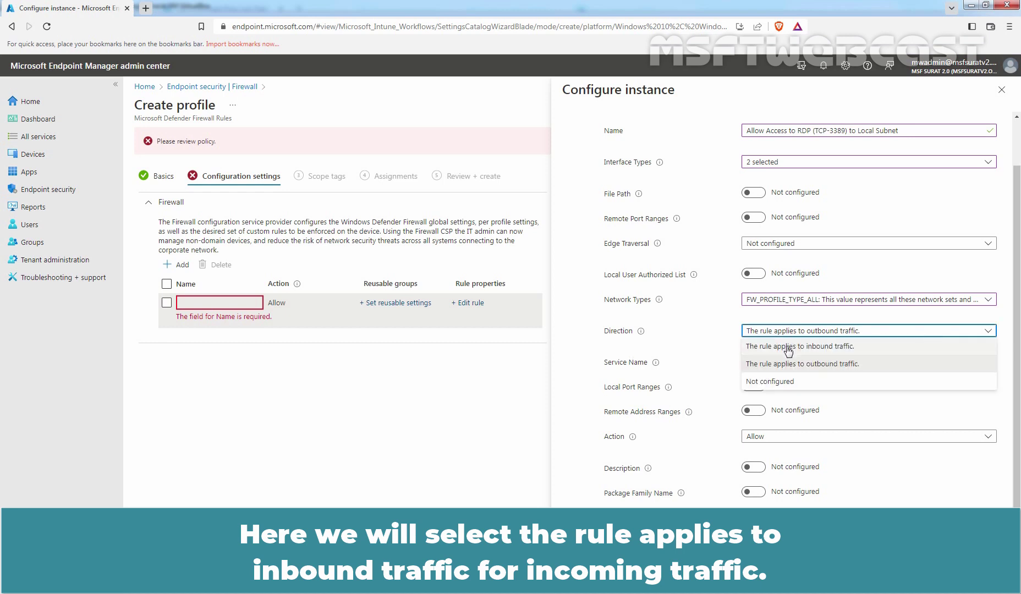
pyautogui.click(788, 347)
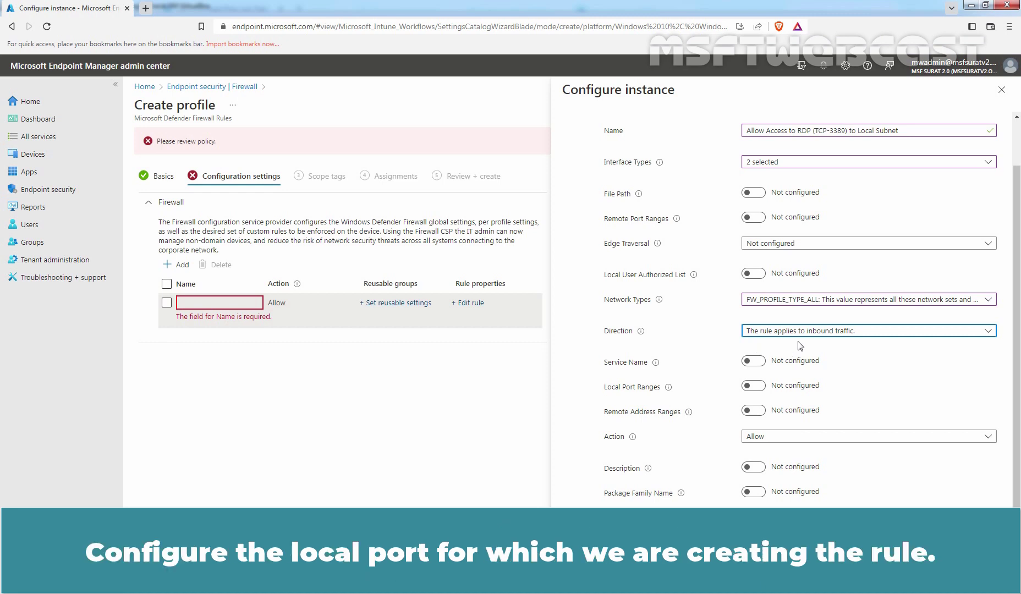
# Step: Configure the rule's local port ranges with port 3389
pyautogui.click(757, 387)
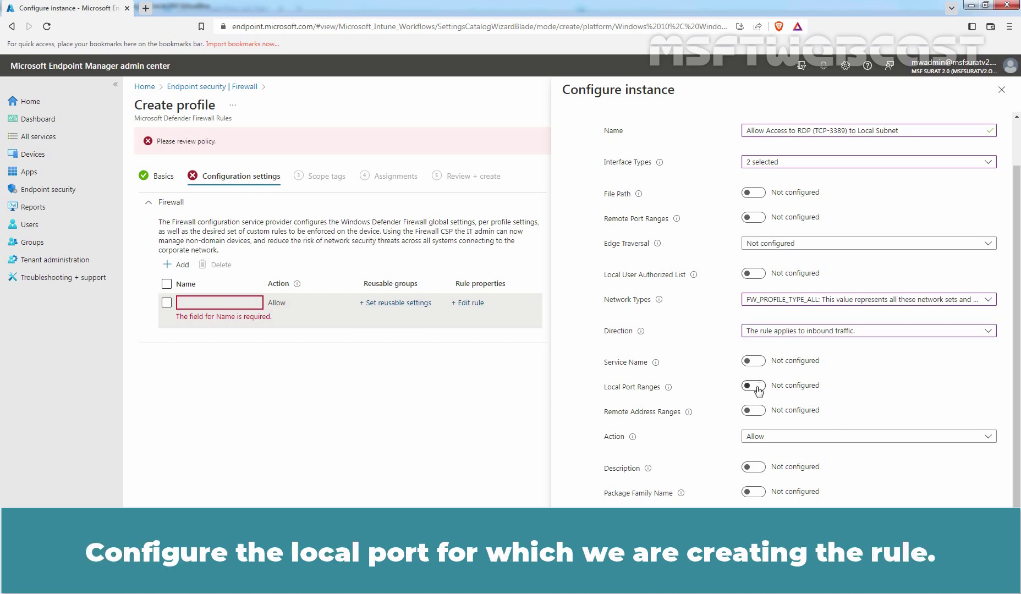
pyautogui.scroll(-1, 732, 379)
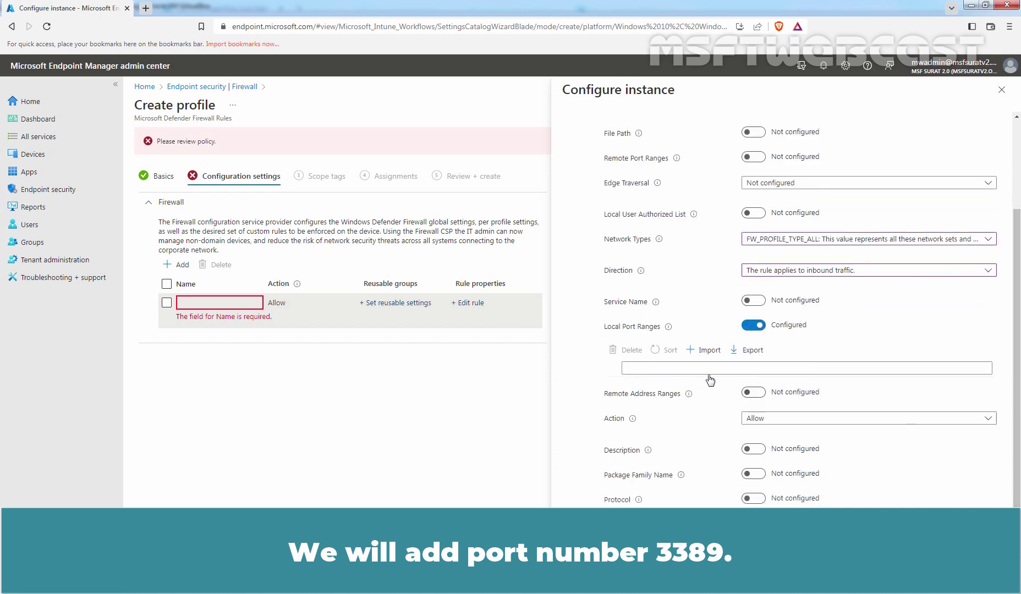
pyautogui.click(708, 367)
pyautogui.write('3389')
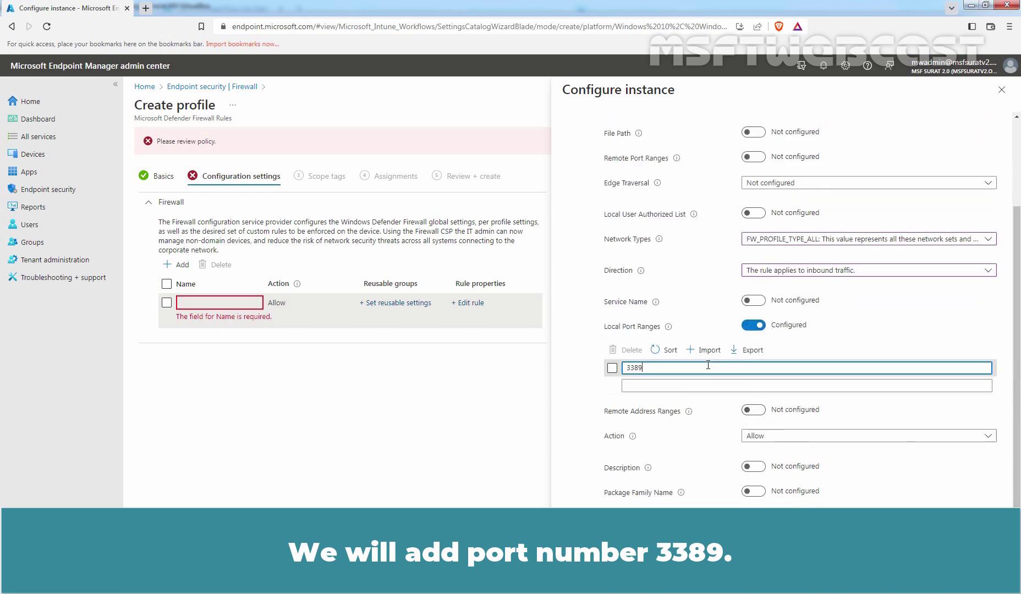
pyautogui.write(',')
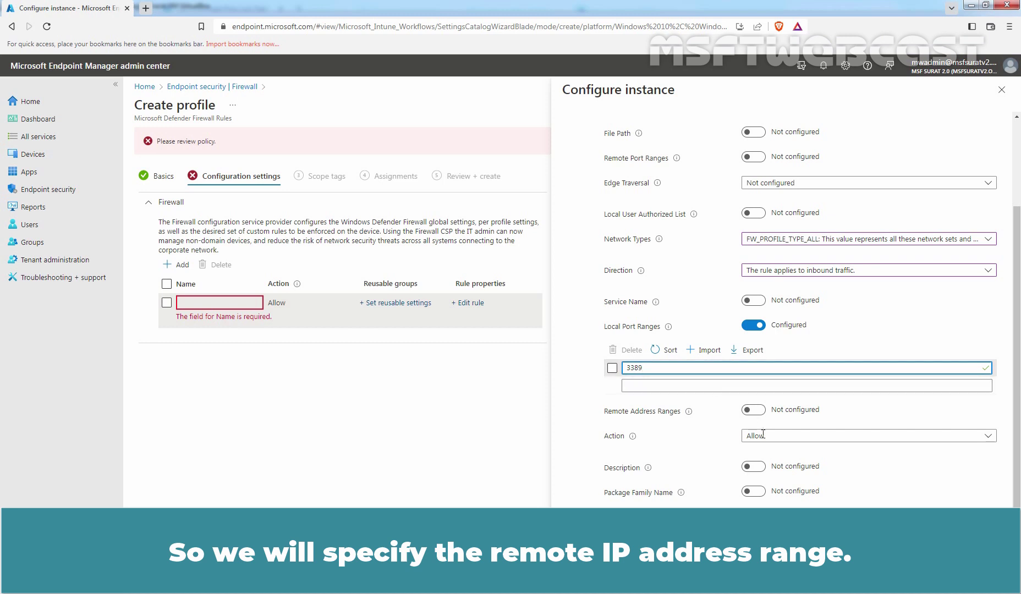
# Step: Configure the rule's remote address ranges with subnet 172.18.72.0/24
pyautogui.click(756, 411)
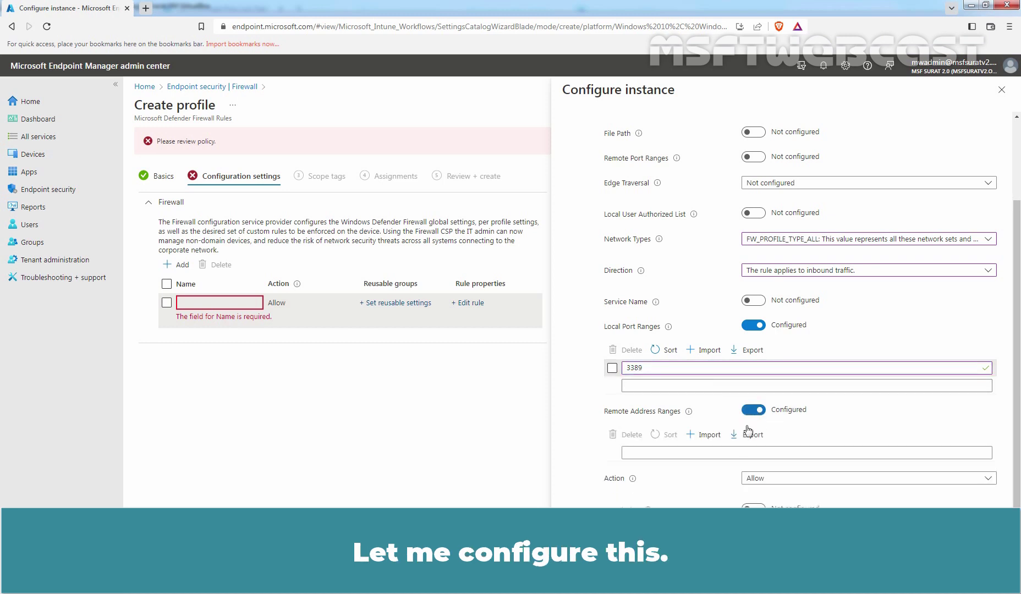
pyautogui.click(662, 453)
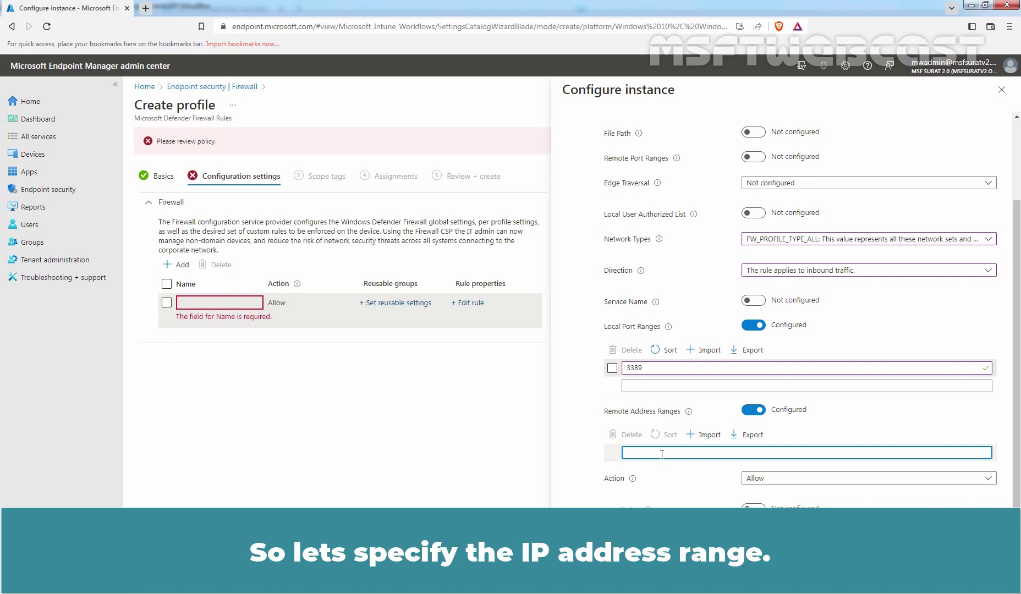
pyautogui.write('172.1')
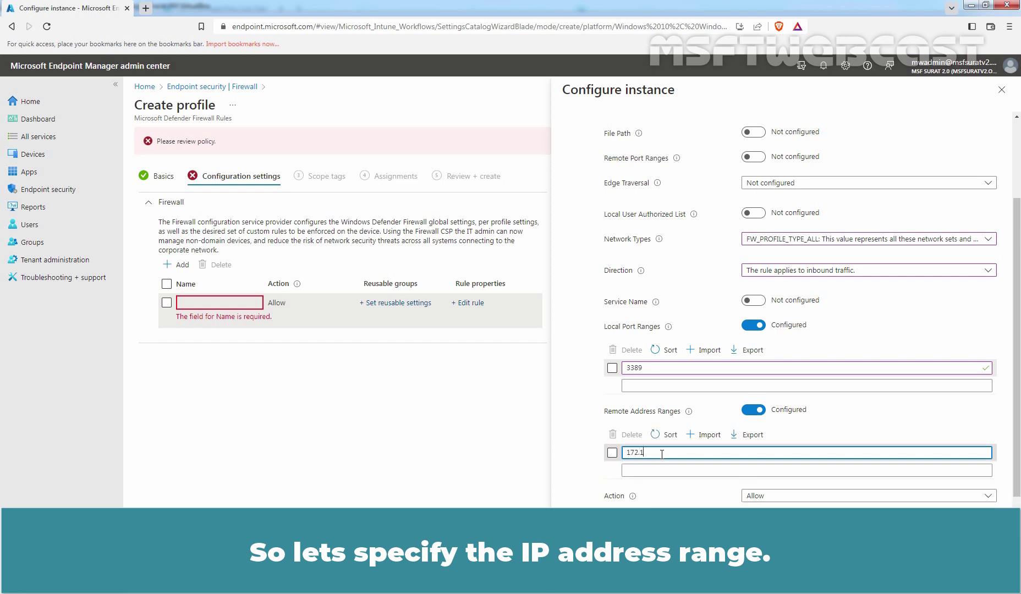
pyautogui.write('8.72.0/24')
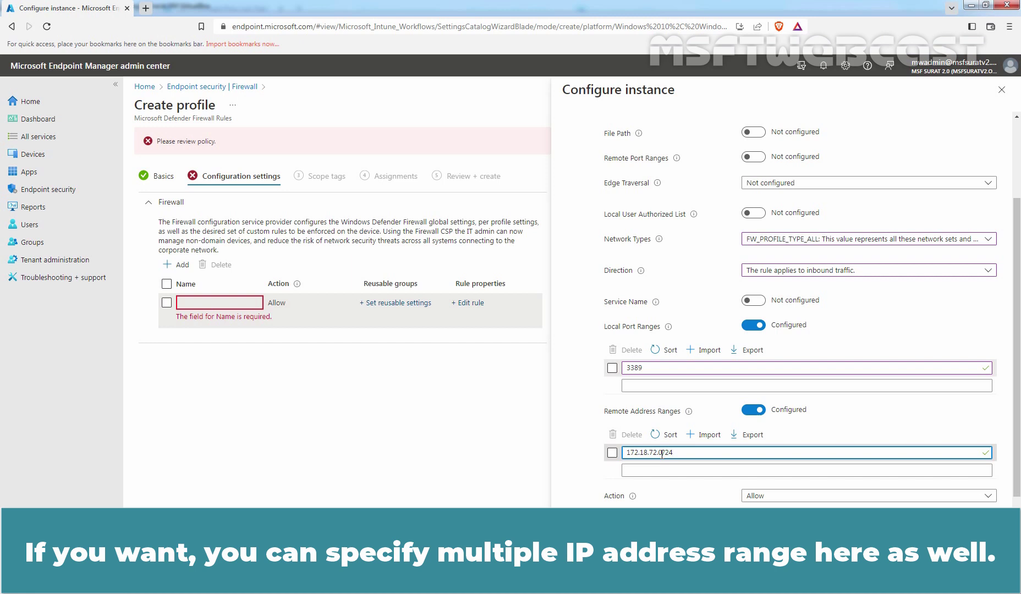
# Step: Give the rule the description 'This rule will allow the traffic to RDP service on TCP port 3389'
pyautogui.scroll(-1, 706, 476)
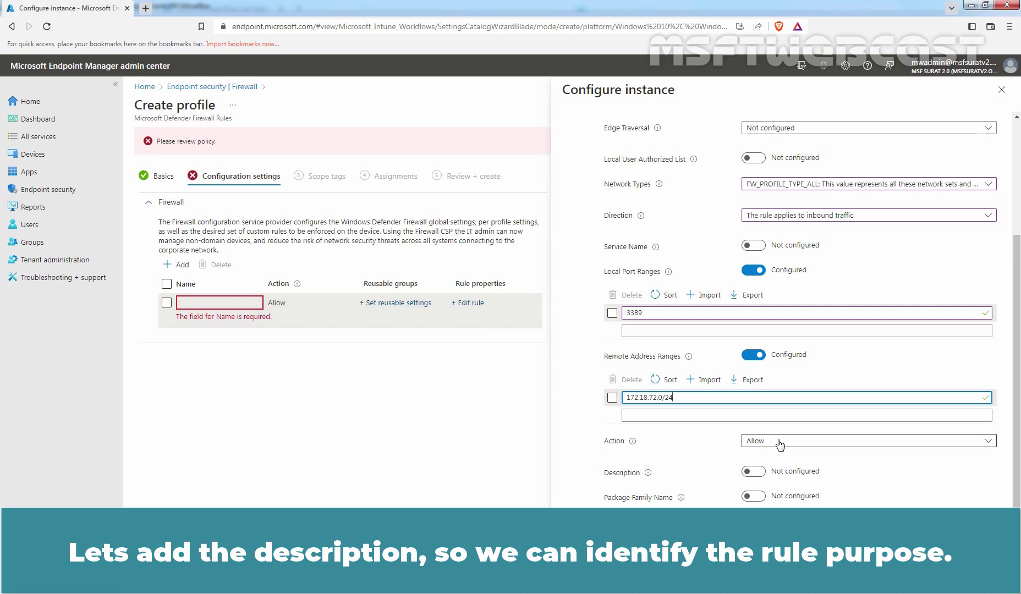
pyautogui.scroll(-1, 779, 444)
pyautogui.click(753, 449)
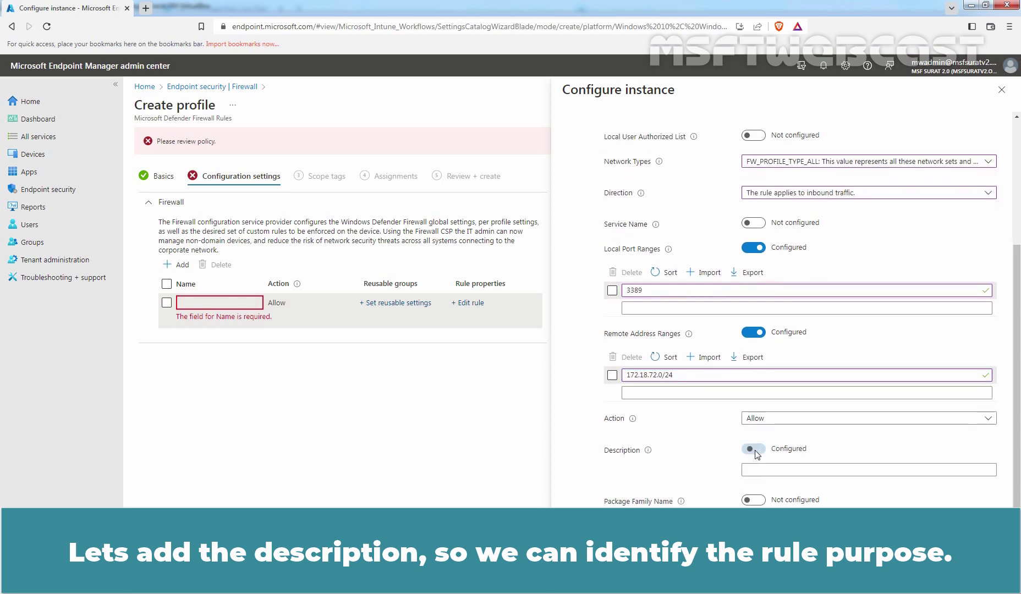
pyautogui.click(760, 471)
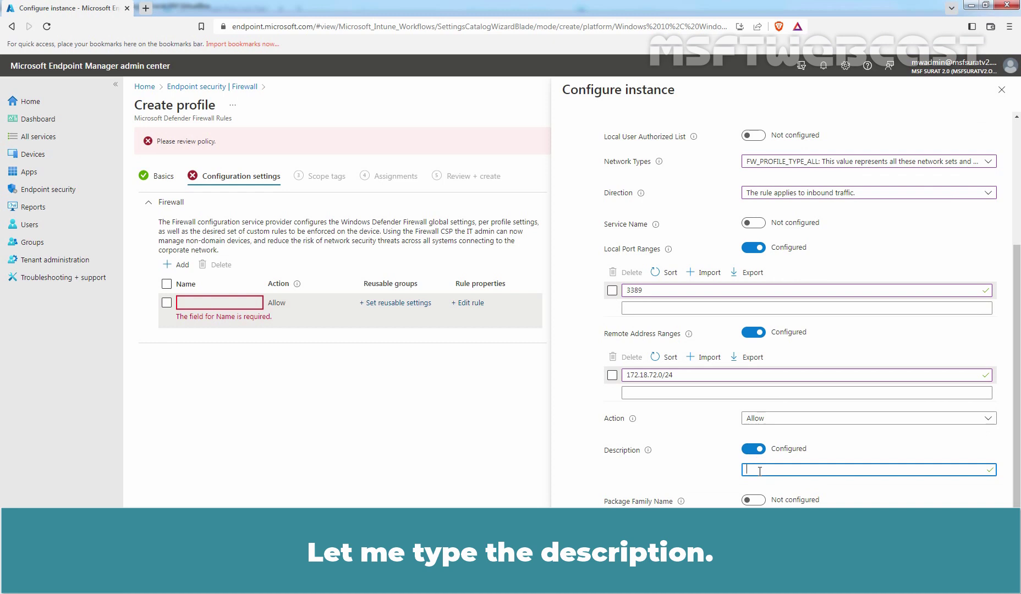
pyautogui.write('This rule will allow the traffic to RDP service on TCP port 3389')
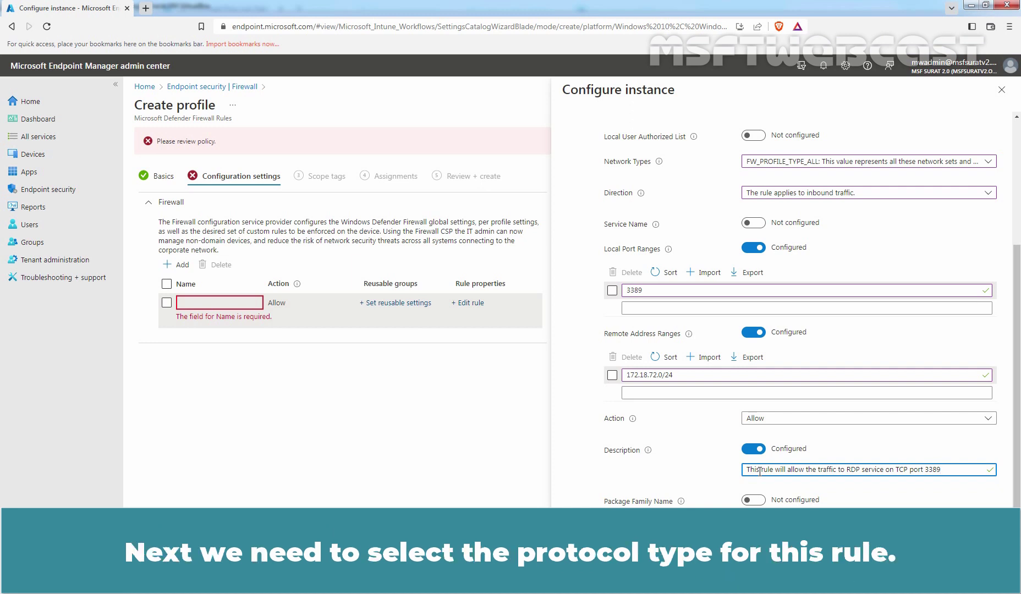
# Step: Set the rule's protocol to 6 (TCP) and save the rule
pyautogui.scroll(-1, 760, 471)
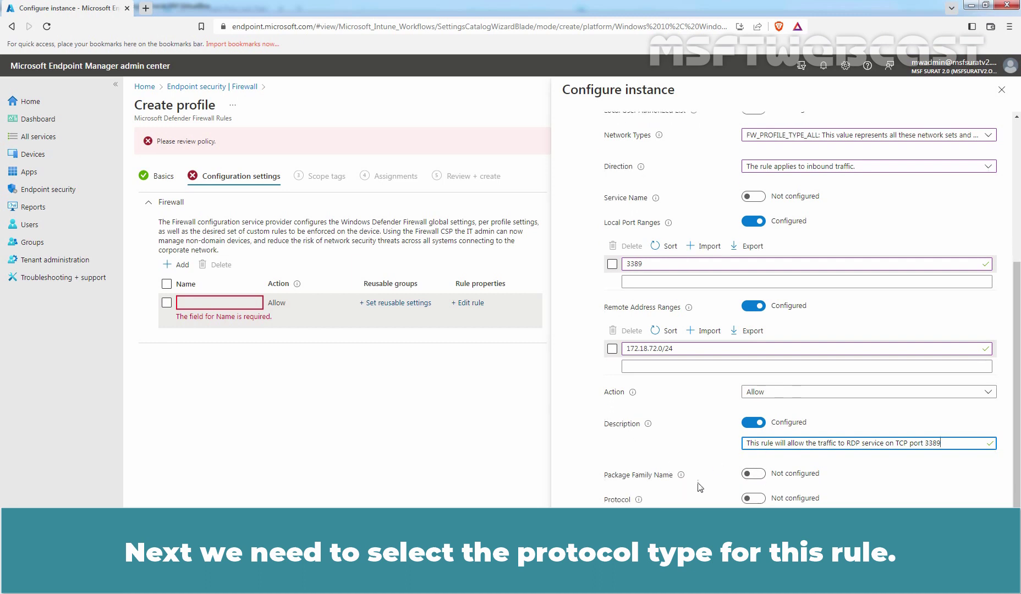
pyautogui.click(761, 500)
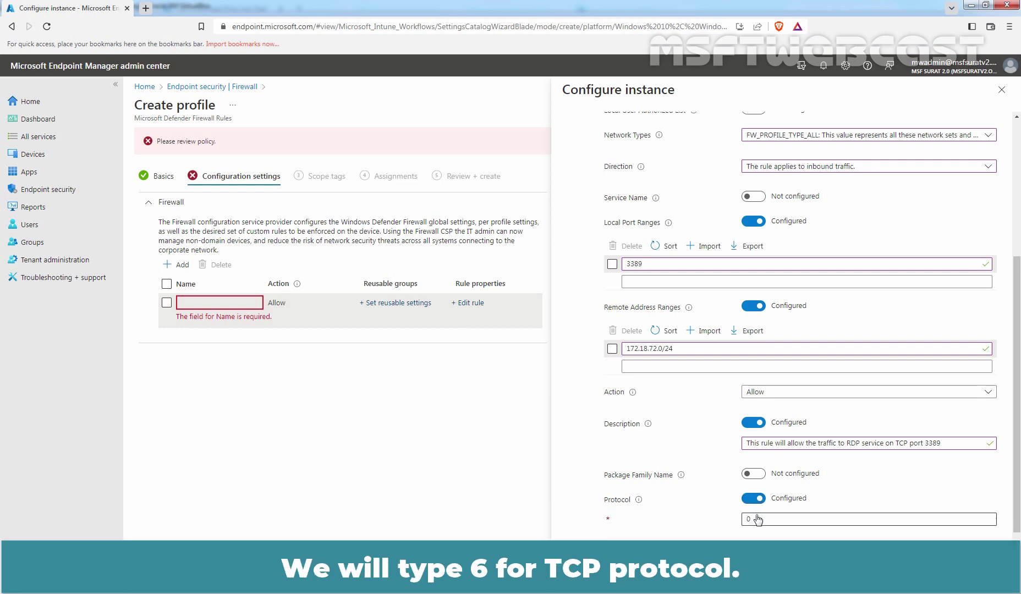
pyautogui.press('Tab')
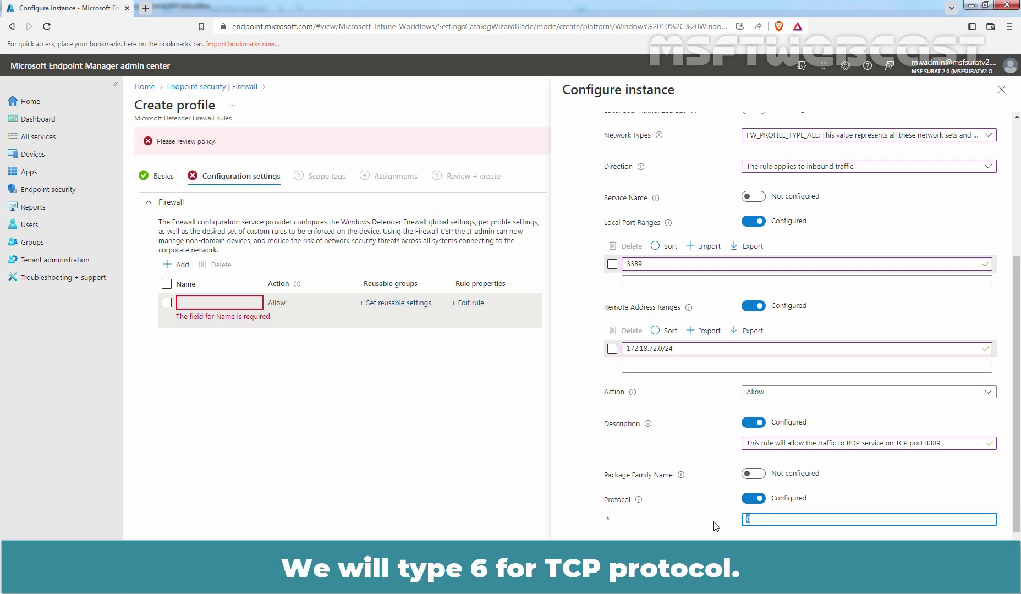
pyautogui.write('6')
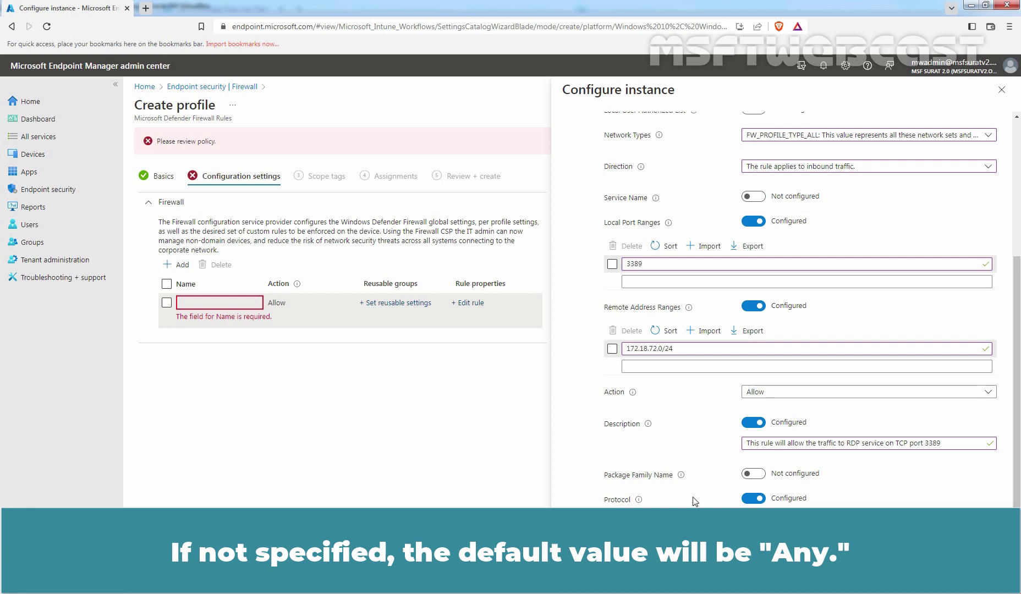
pyautogui.scroll(-1, 694, 497)
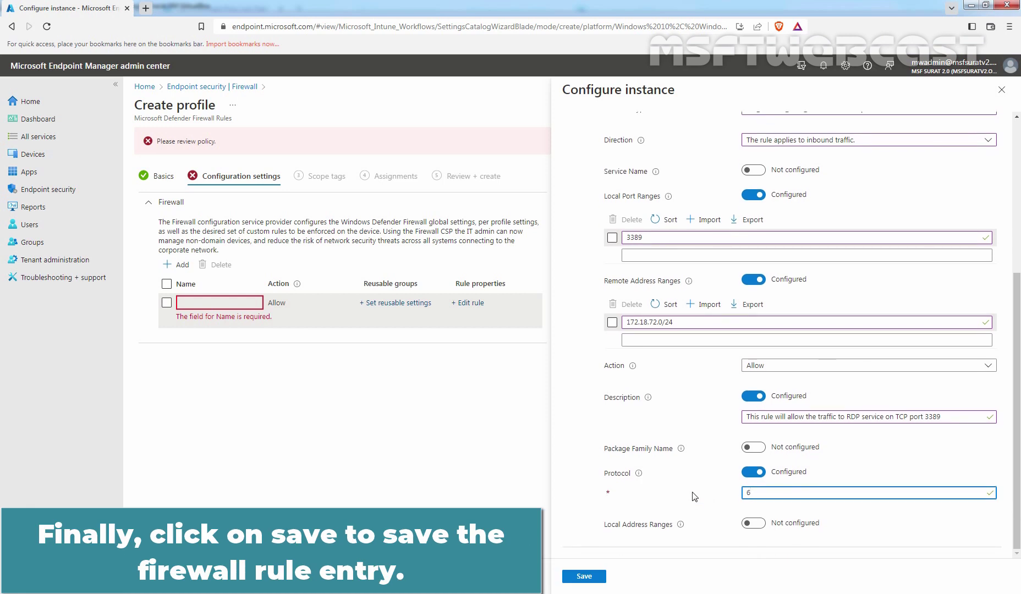
pyautogui.click(583, 578)
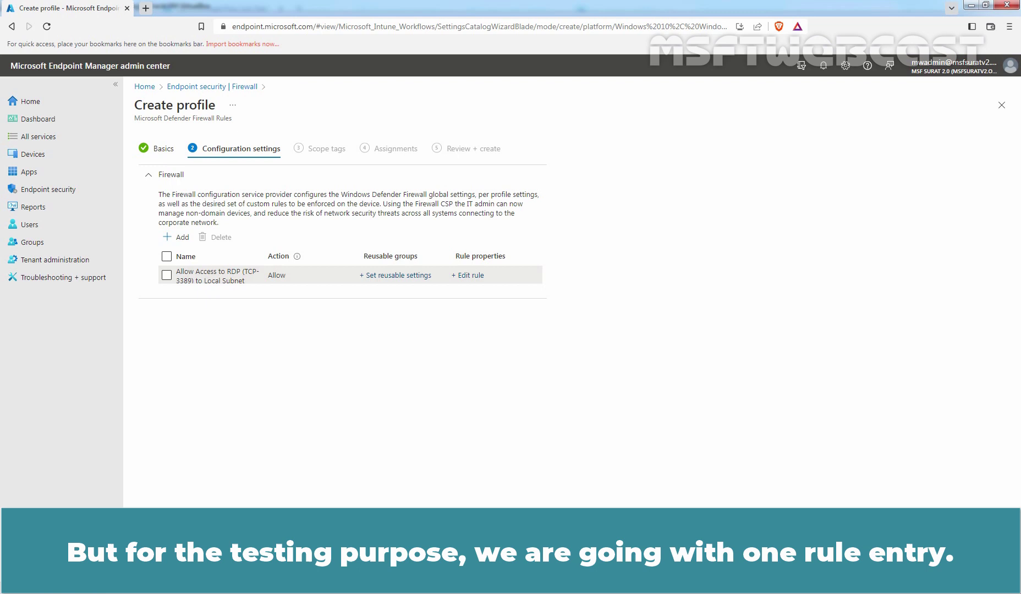
# Step: Keep the Default scope tag and assign the profile to the Test_WinClient group
pyautogui.click(214, 577)
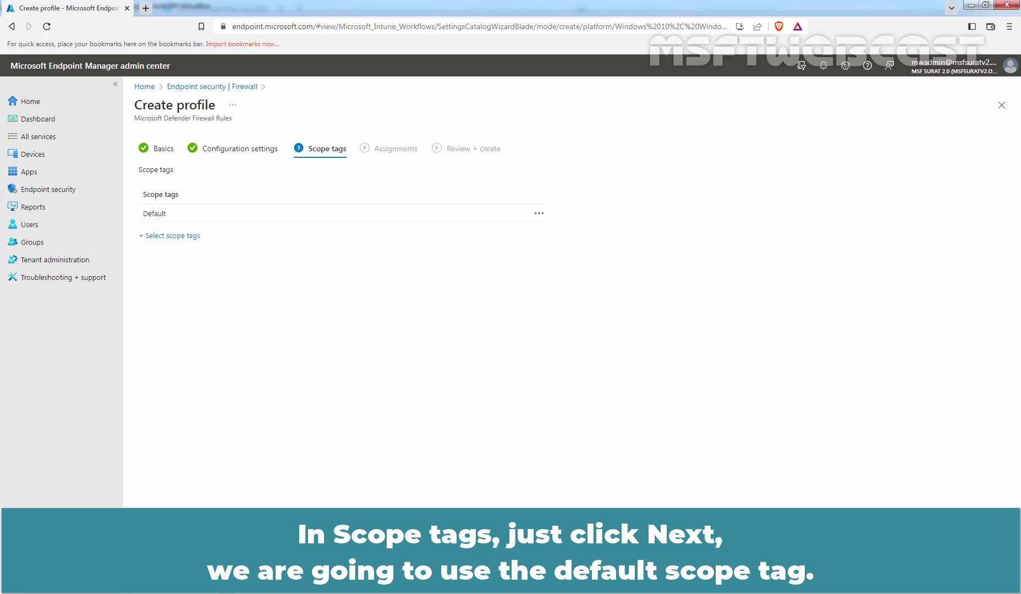
pyautogui.click(213, 577)
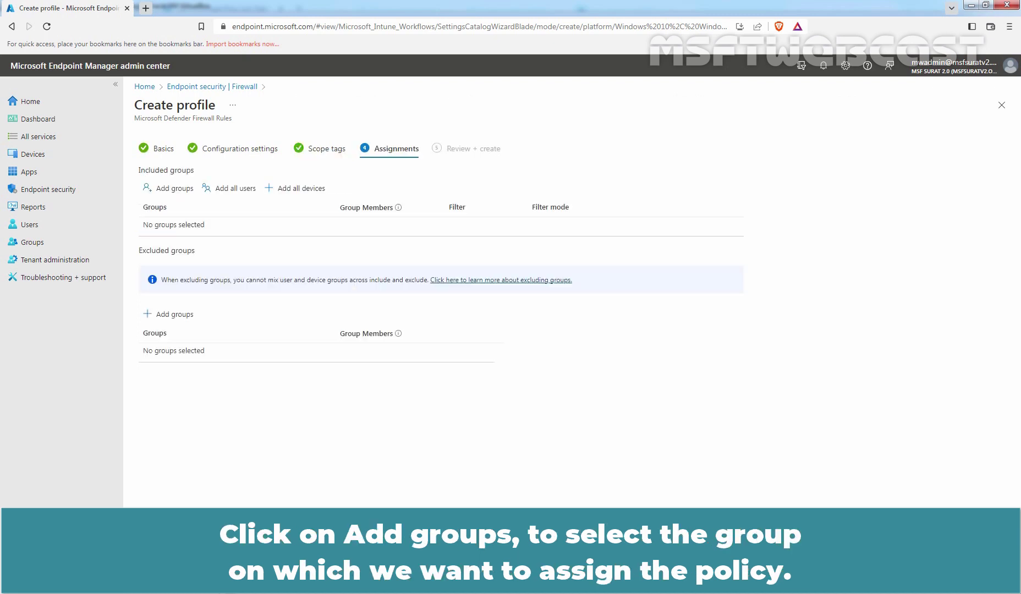
pyautogui.click(174, 190)
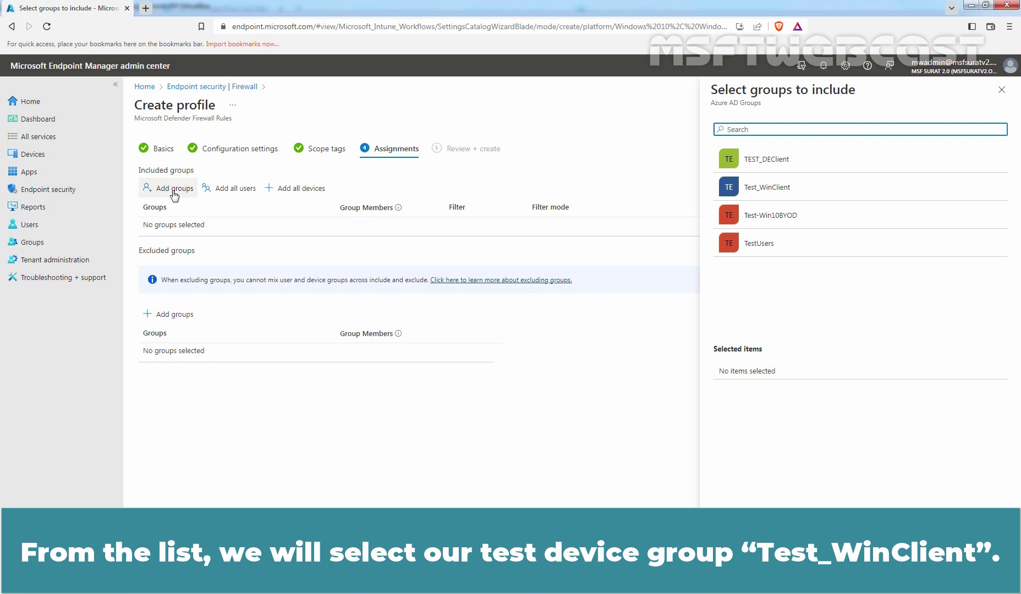
pyautogui.click(773, 192)
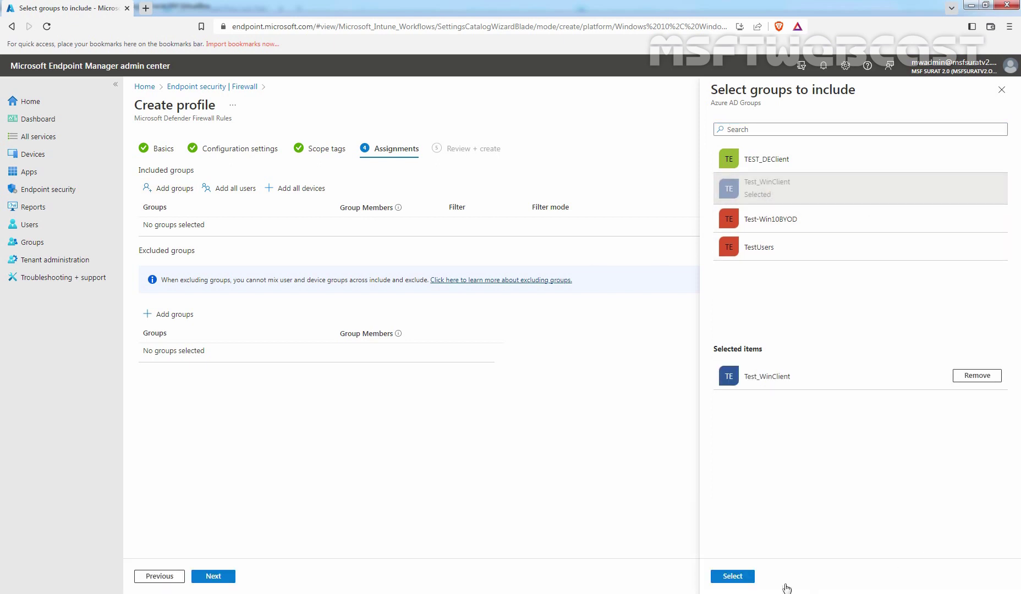
pyautogui.click(737, 576)
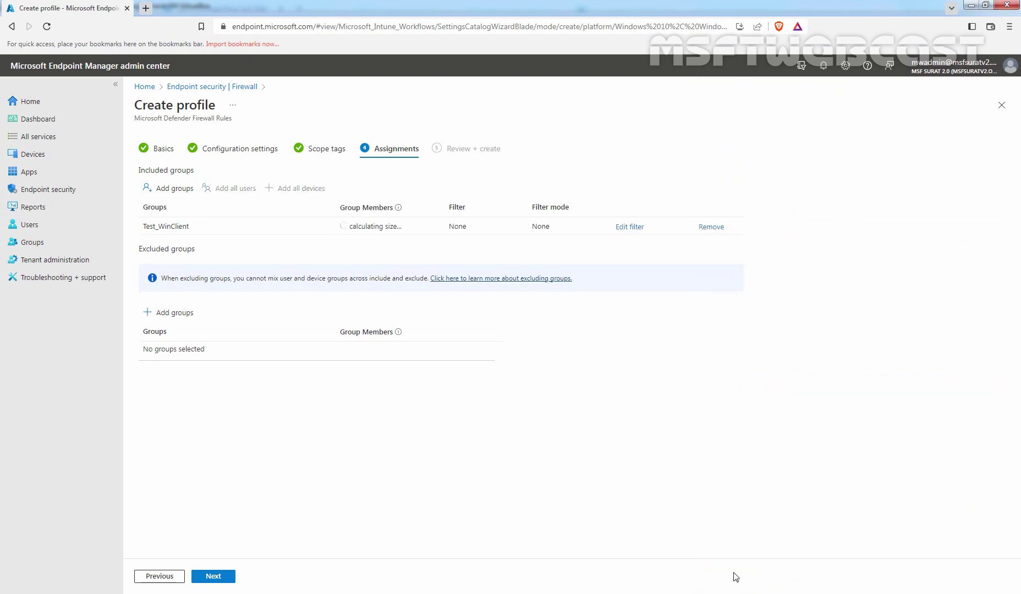
pyautogui.click(214, 580)
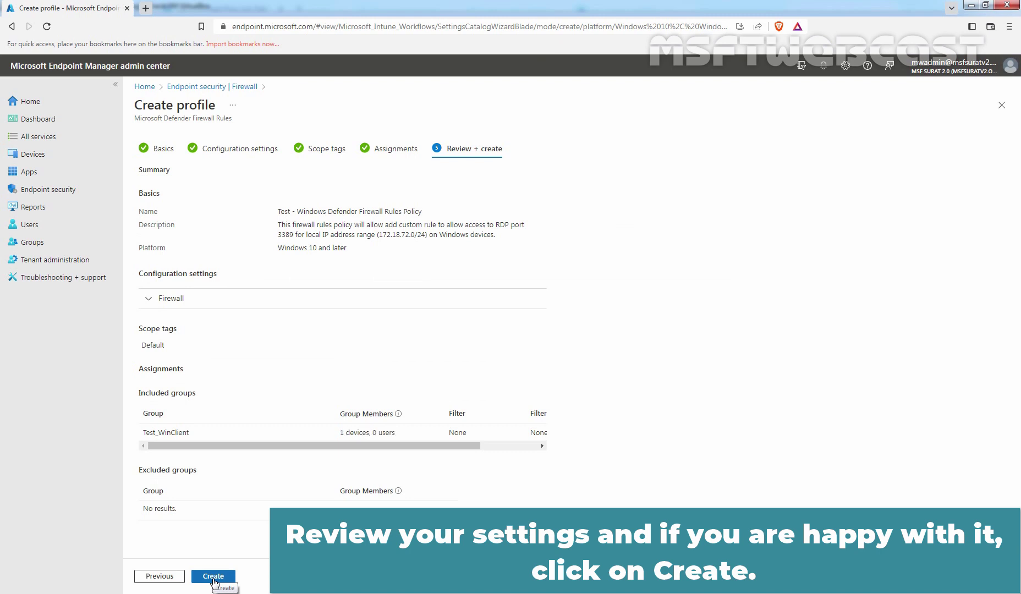
# Step: Create the Firewall Rules policy and widen the Policy name and Policy type columns
pyautogui.click(213, 577)
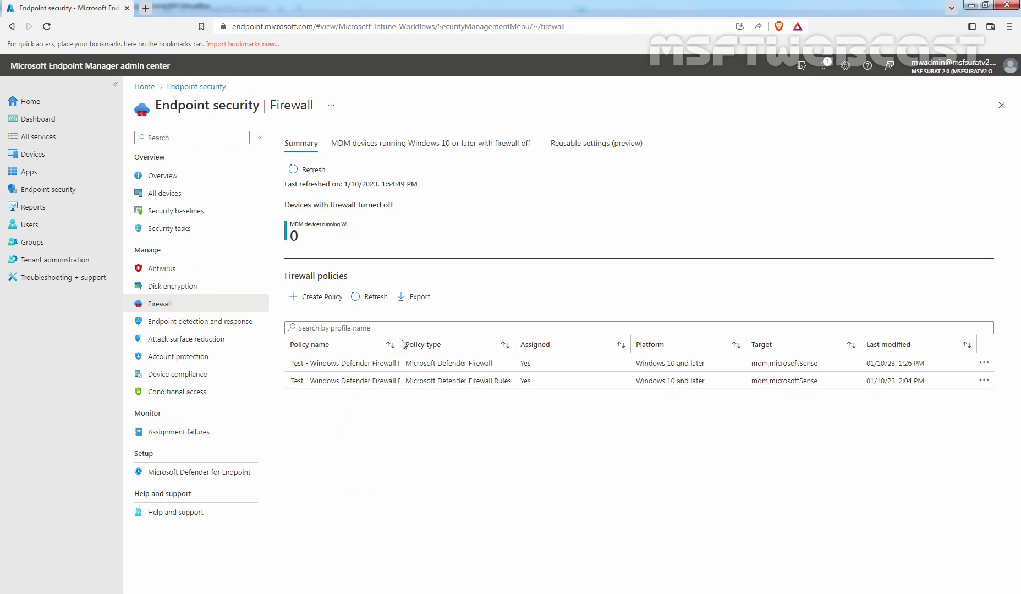
pyautogui.moveTo(401, 340); pyautogui.dragTo(445, 342)
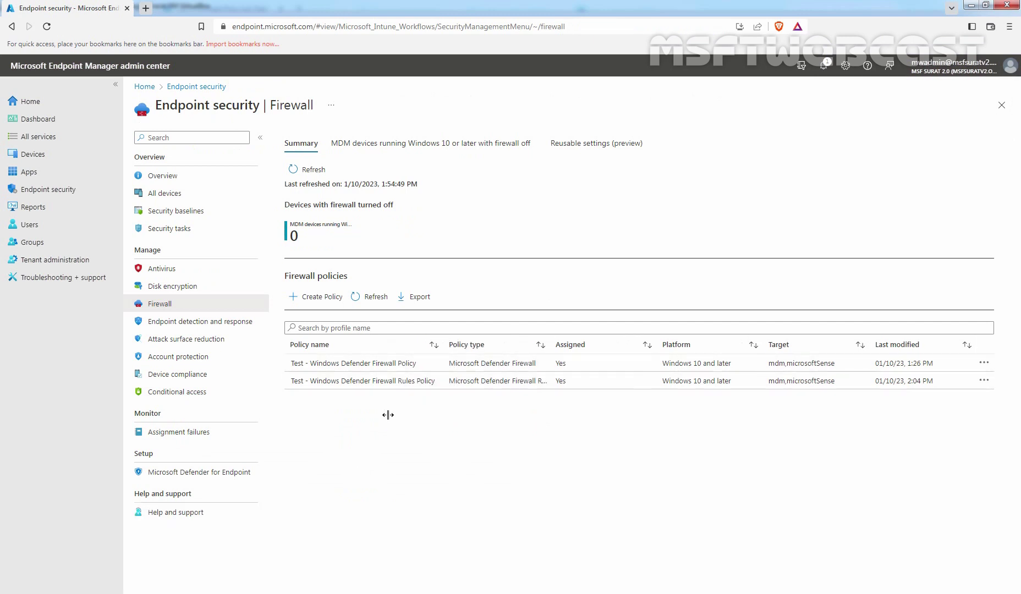
pyautogui.moveTo(549, 342); pyautogui.dragTo(617, 343)
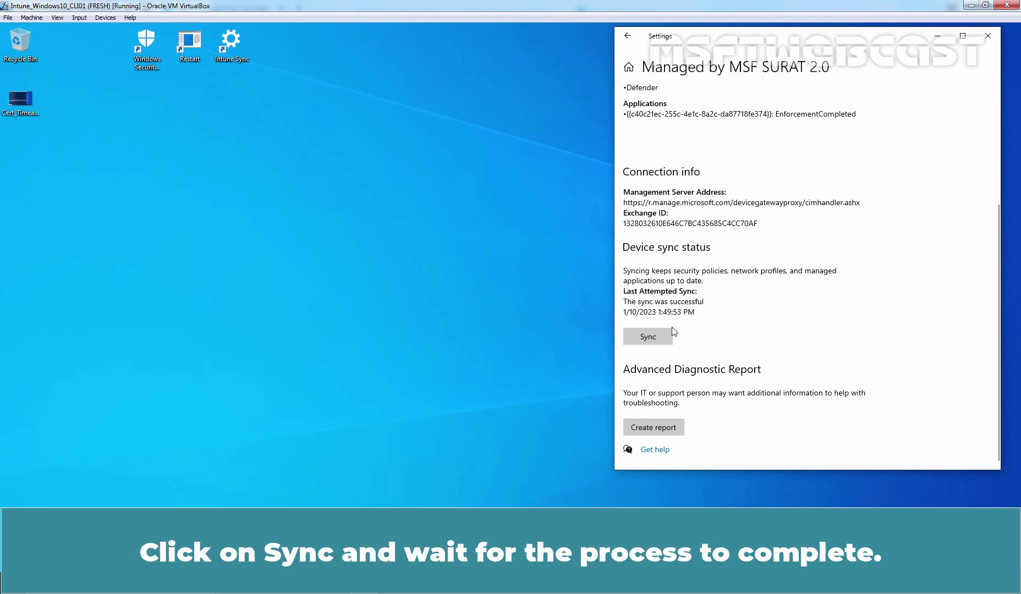
# Step: Sync the Windows 10 client with management so the last sync reads 1/10/2023 2:08:57 PM
pyautogui.click(649, 336)
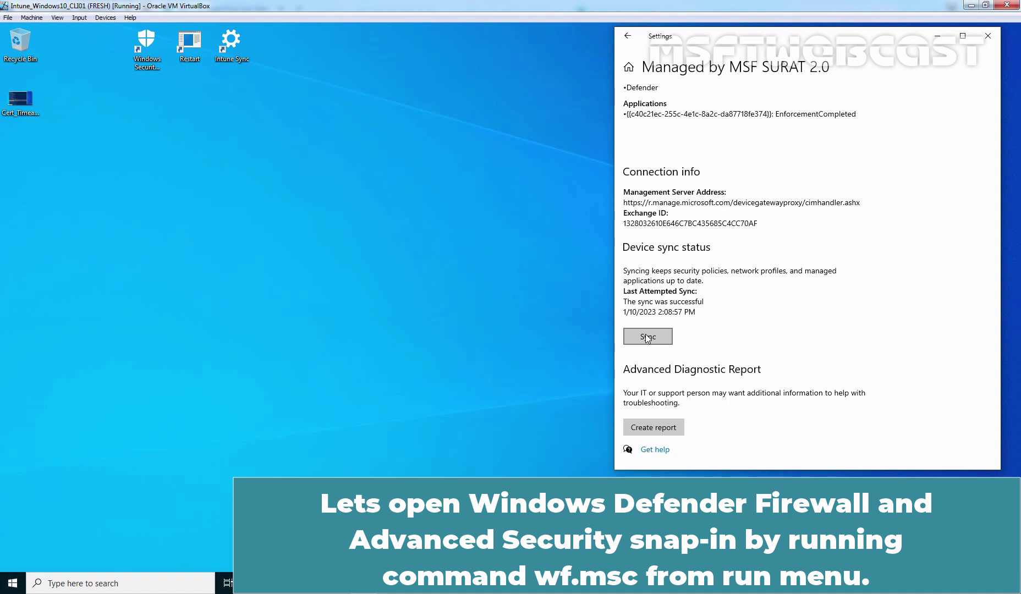
# Step: Run wf.msc and select the Allow Access to RDP (TCP-3389) rule under Monitoring > Firewall
pyautogui.press('super+r')
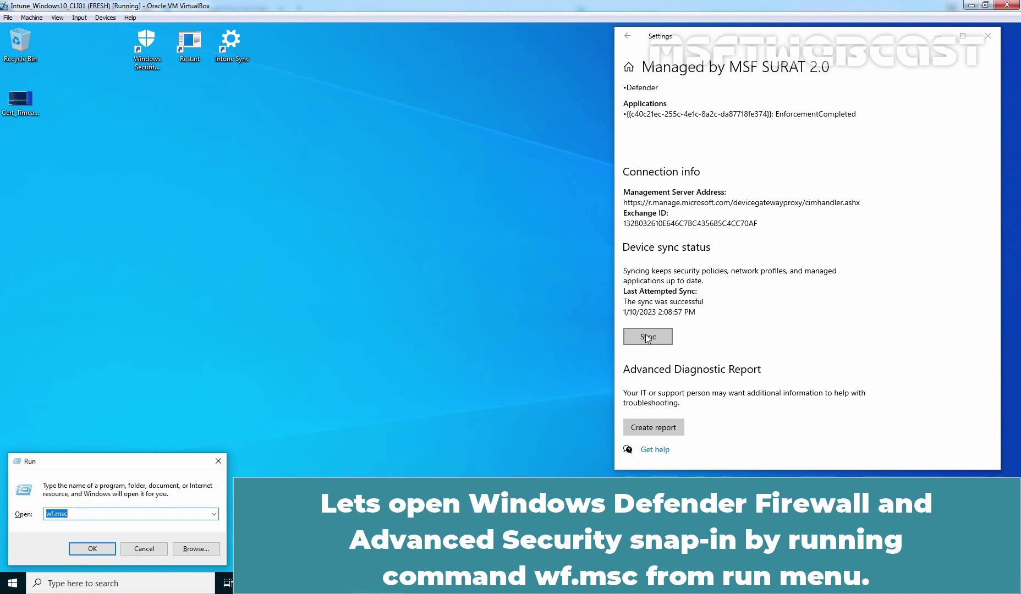
pyautogui.press('Return')
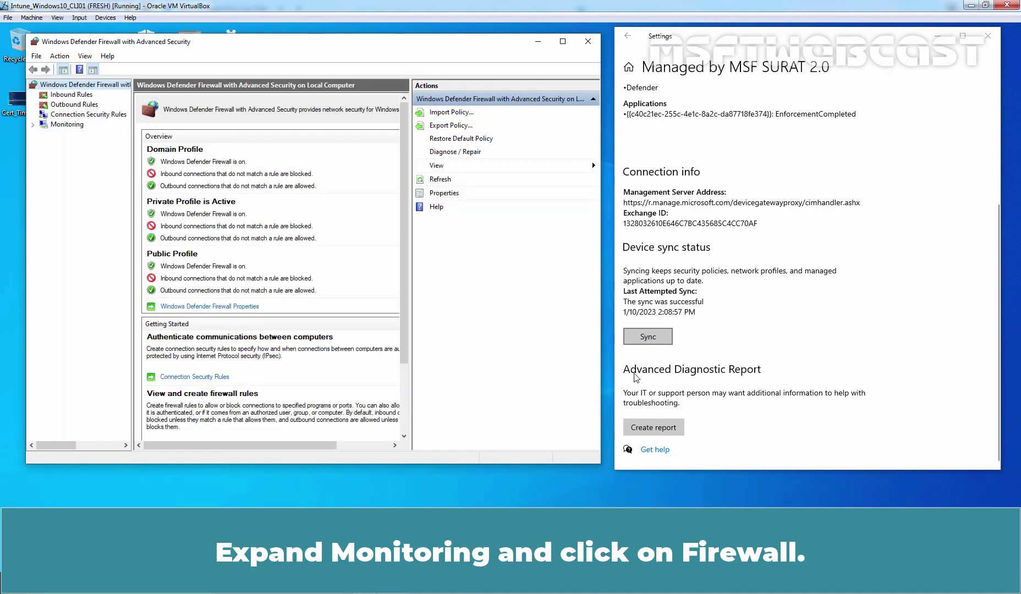
pyautogui.doubleClick(70, 125)
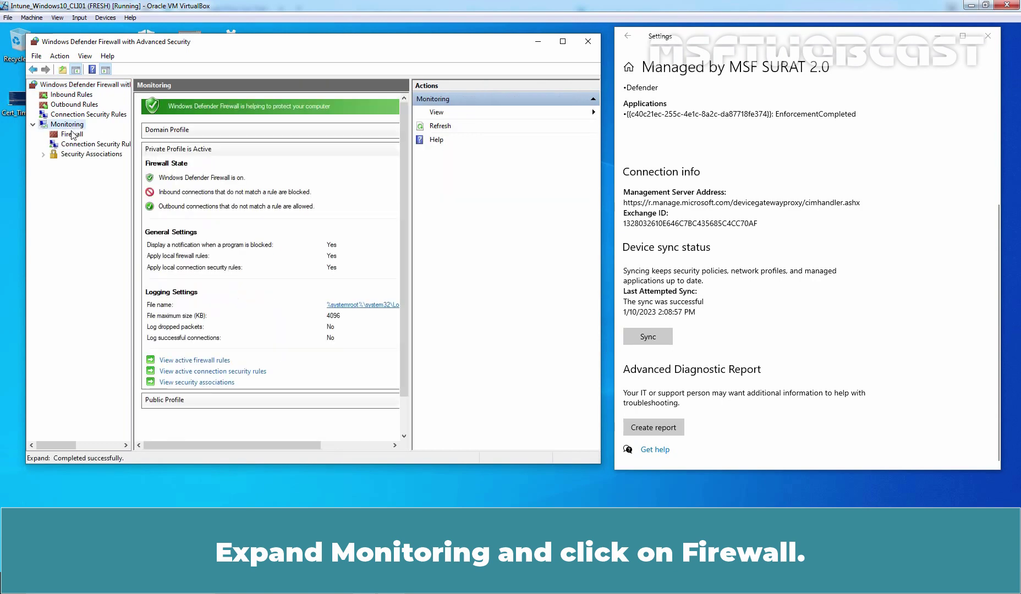
pyautogui.click(72, 135)
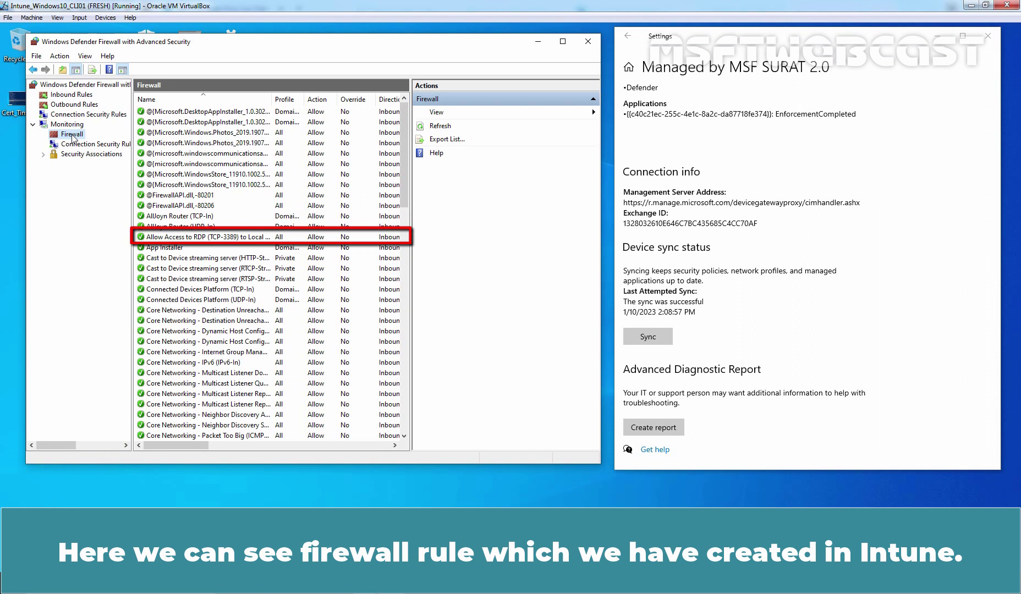
pyautogui.click(183, 237)
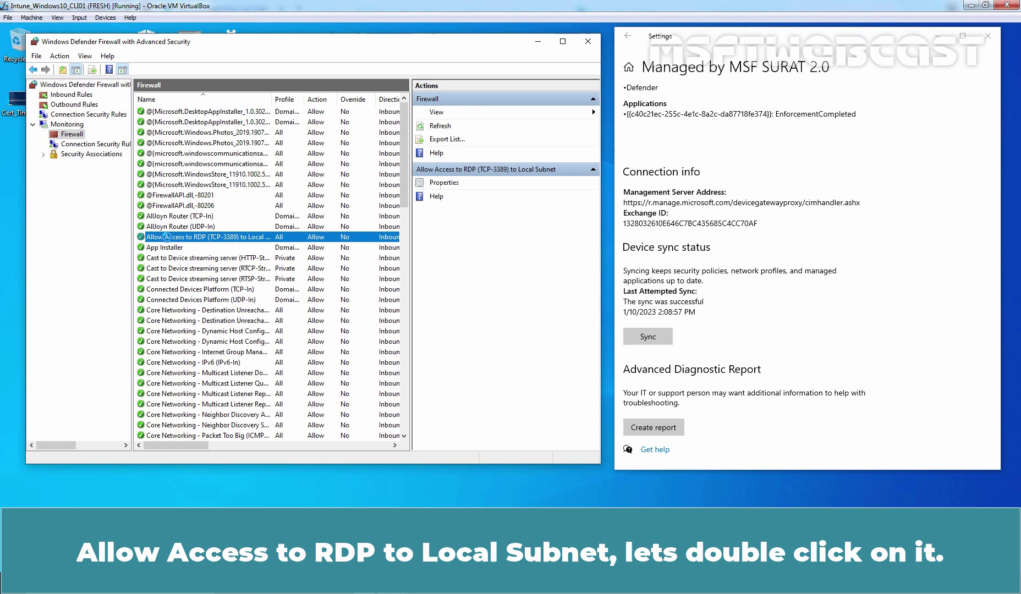
# Step: Confirm the RDP rule allows TCP 3389 from 172.18.72.0/24, then start another device sync
pyautogui.doubleClick(195, 237)
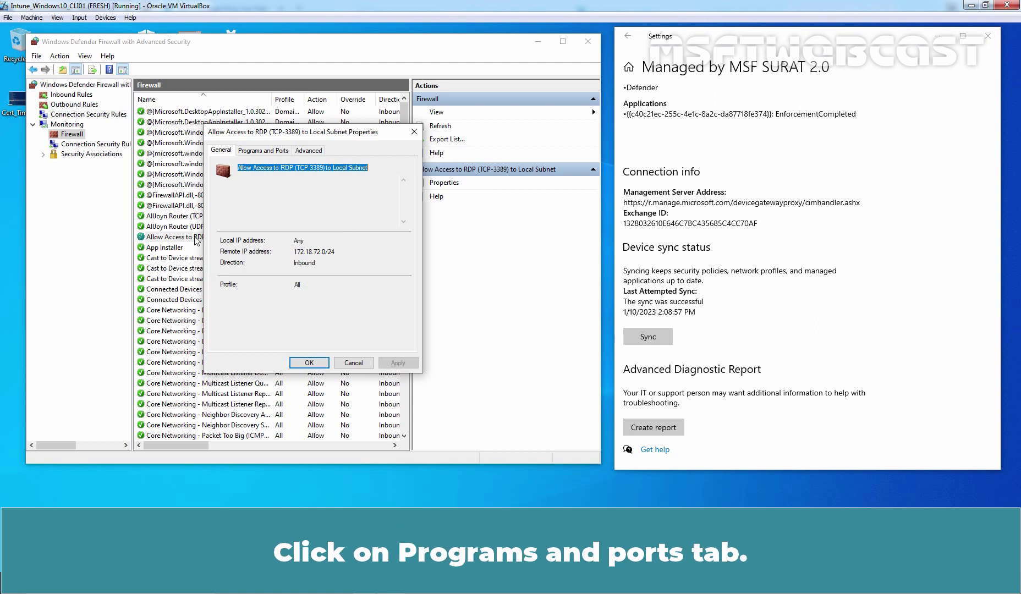
pyautogui.click(262, 150)
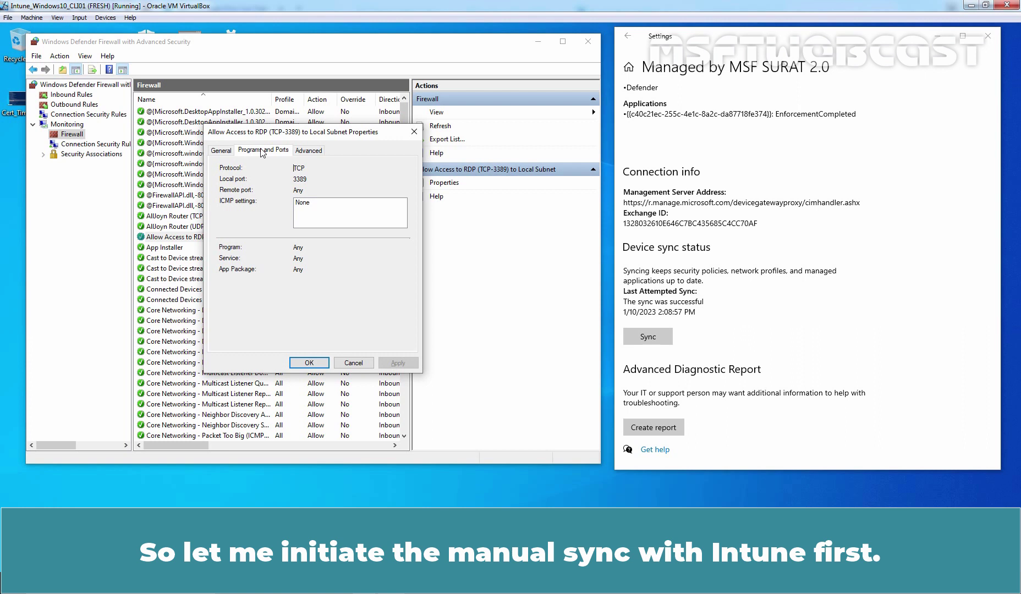
pyautogui.click(646, 338)
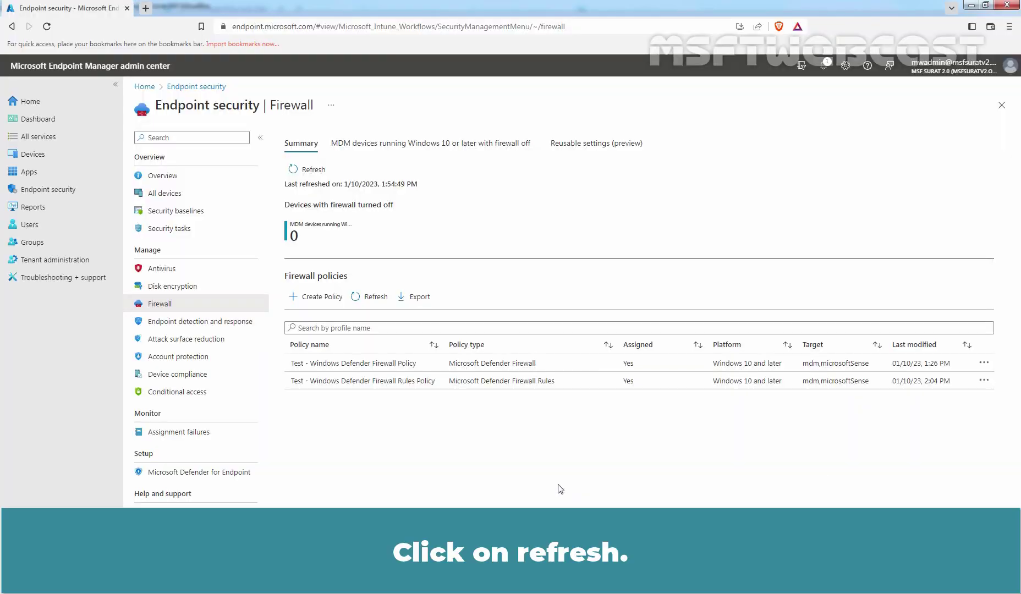
# Step: Open and refresh the Firewall Rules Policy device report showing LABWIN10-CLI01 as Success
pyautogui.click(374, 297)
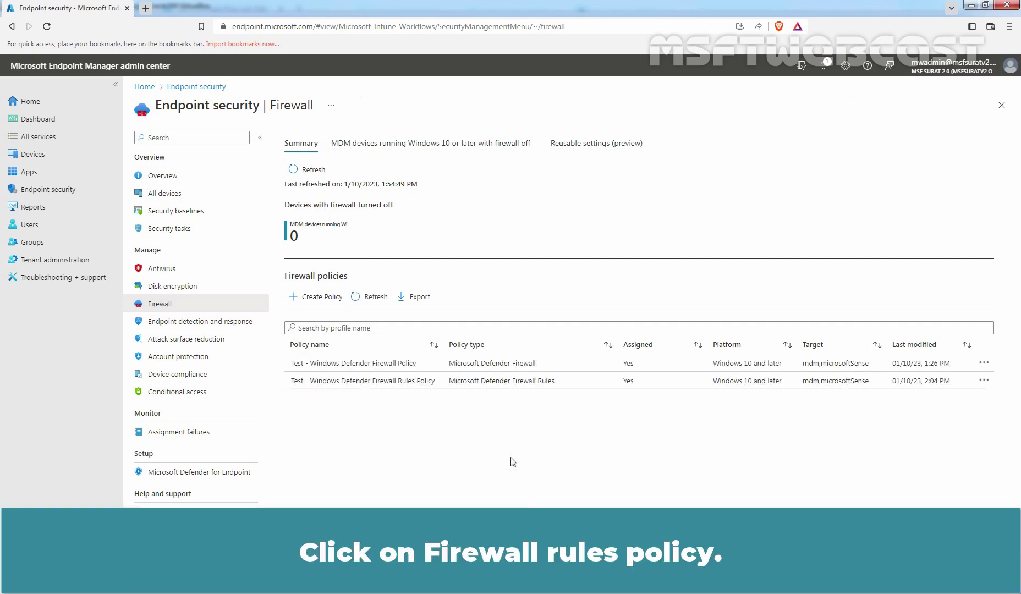
pyautogui.click(494, 386)
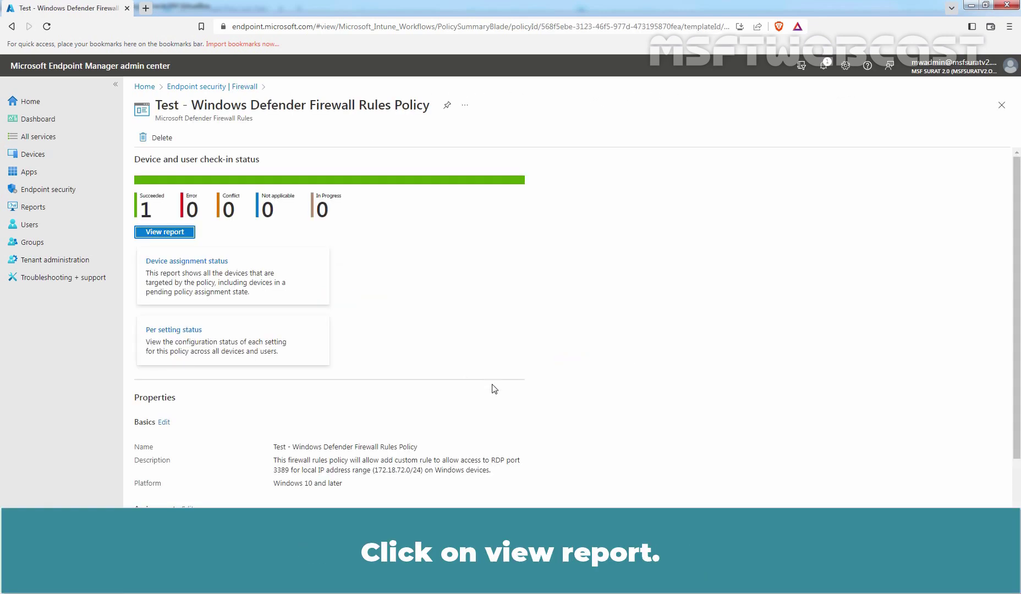
pyautogui.click(165, 232)
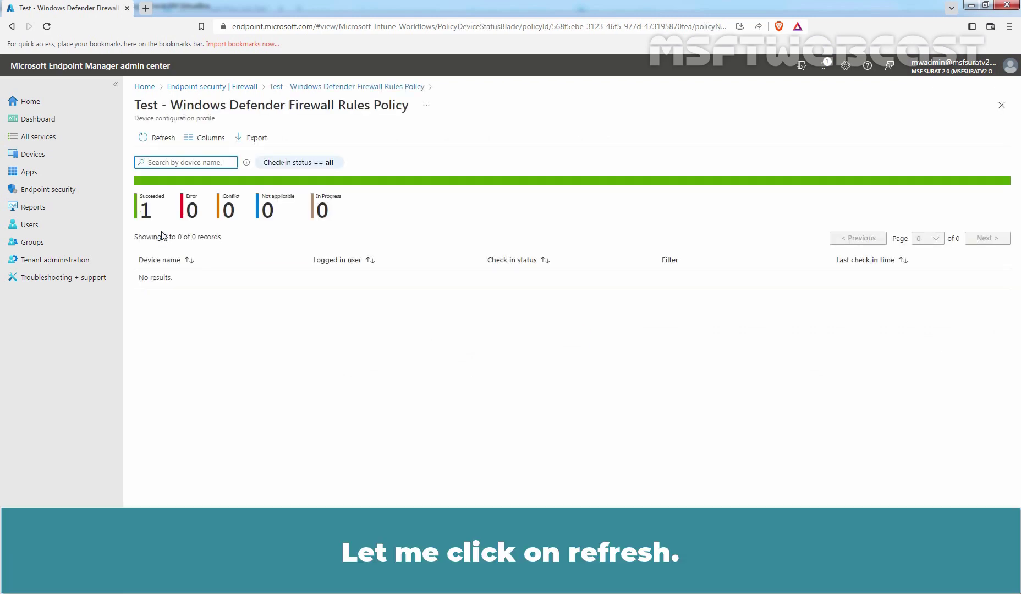
pyautogui.click(160, 142)
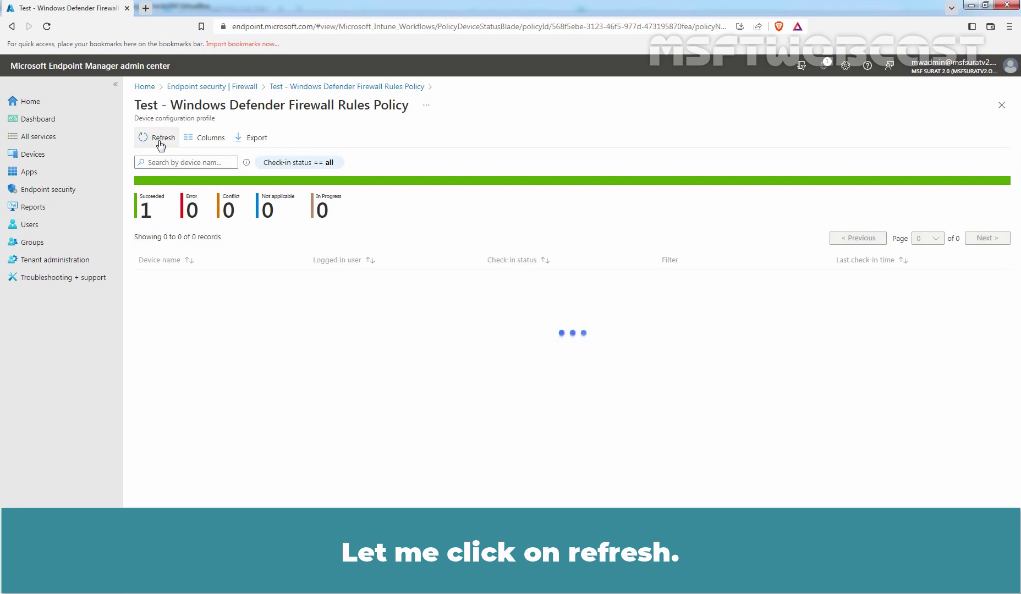